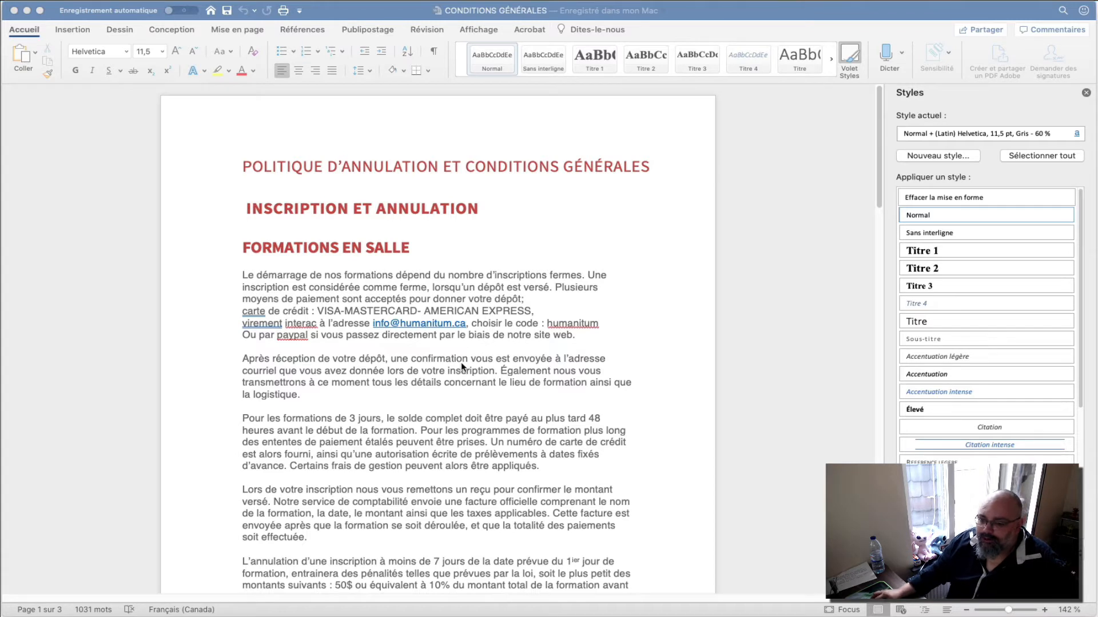
Step: Examine the red headings throughout the document, from the main title to FORMATIONS EN LIGNE, to identify its structure
{"action": "left_click_drag", "start_coordinate": [286, 171], "coordinate": [674, 159]}
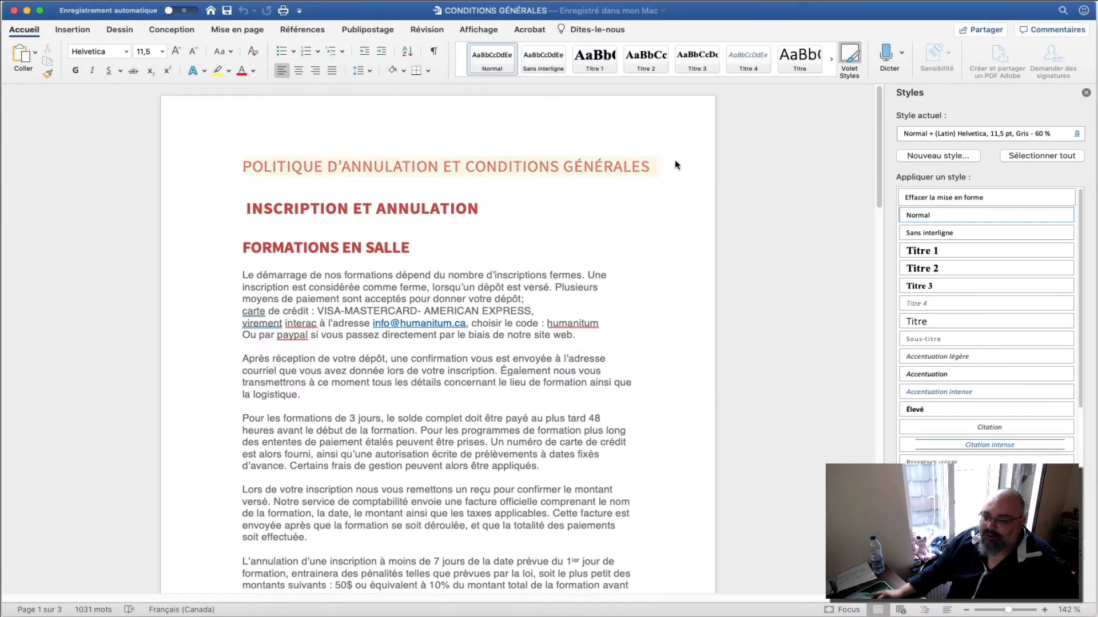
{"action": "left_click", "coordinate": [576, 179]}
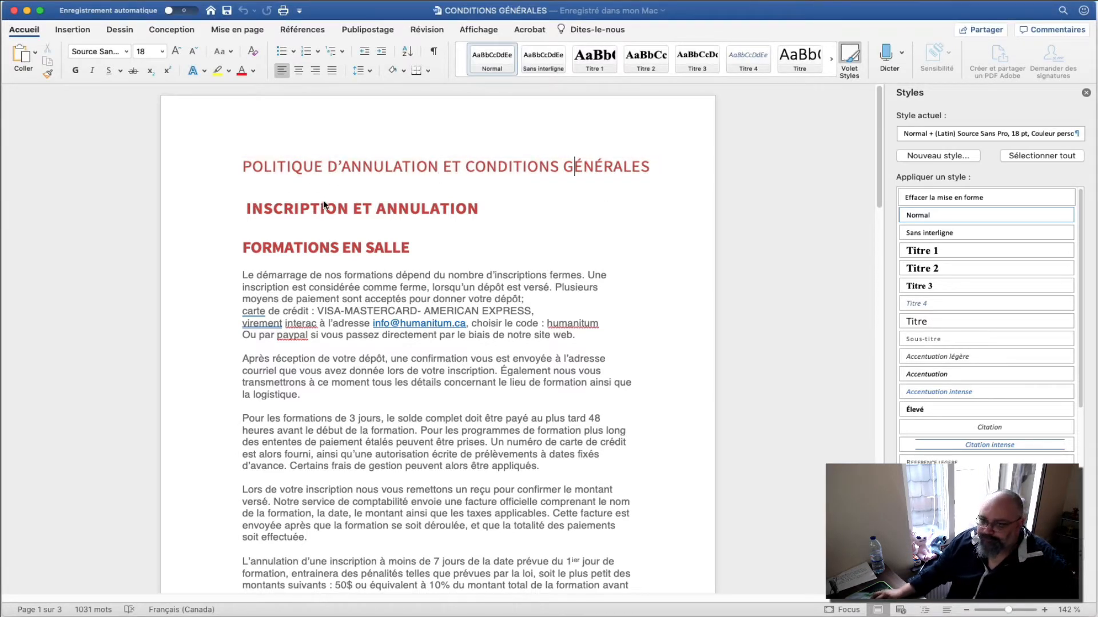
{"action": "left_click_drag", "start_coordinate": [315, 211], "coordinate": [412, 215]}
{"action": "left_click", "coordinate": [537, 207]}
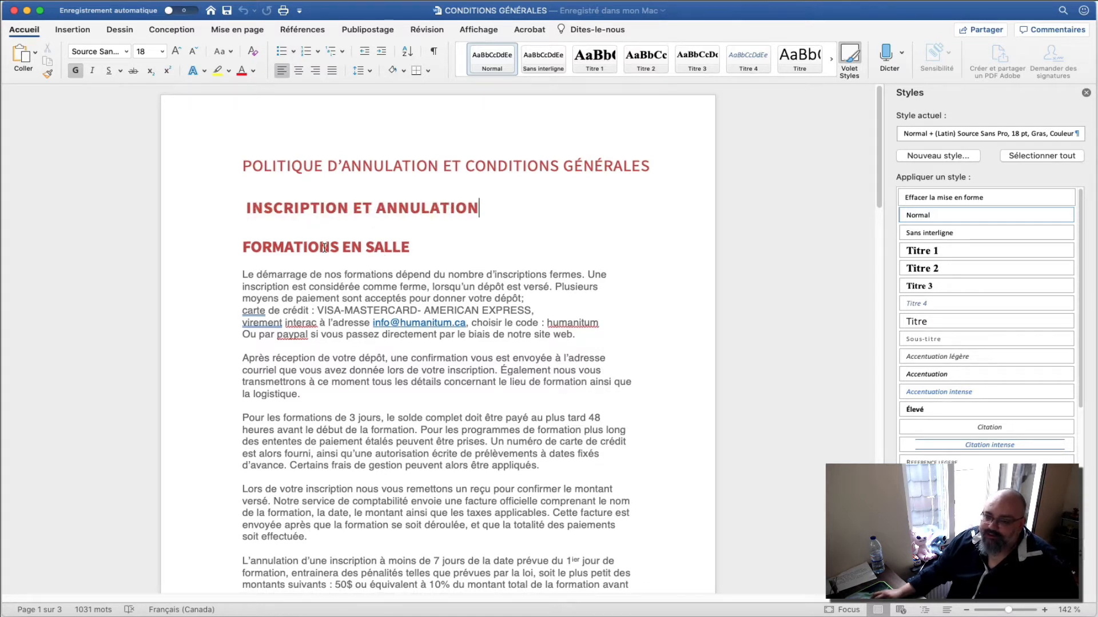
{"action": "triple_click", "coordinate": [402, 249]}
{"action": "scroll", "coordinate": [457, 274], "scroll_direction": "down", "scroll_amount": 10}
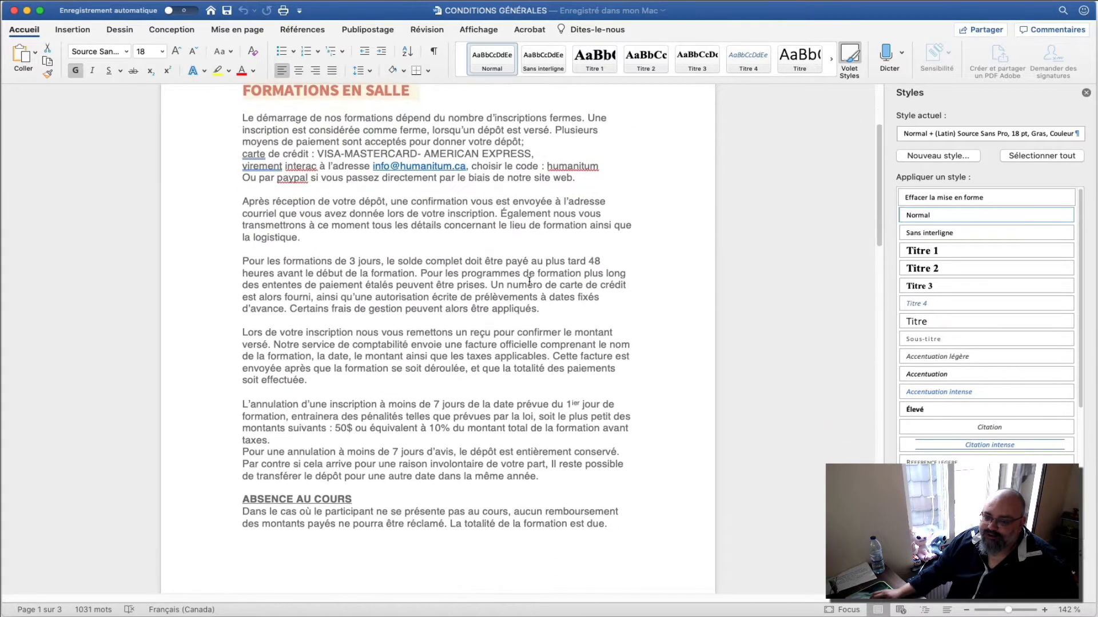
{"action": "scroll", "coordinate": [525, 295], "scroll_direction": "down", "scroll_amount": 20}
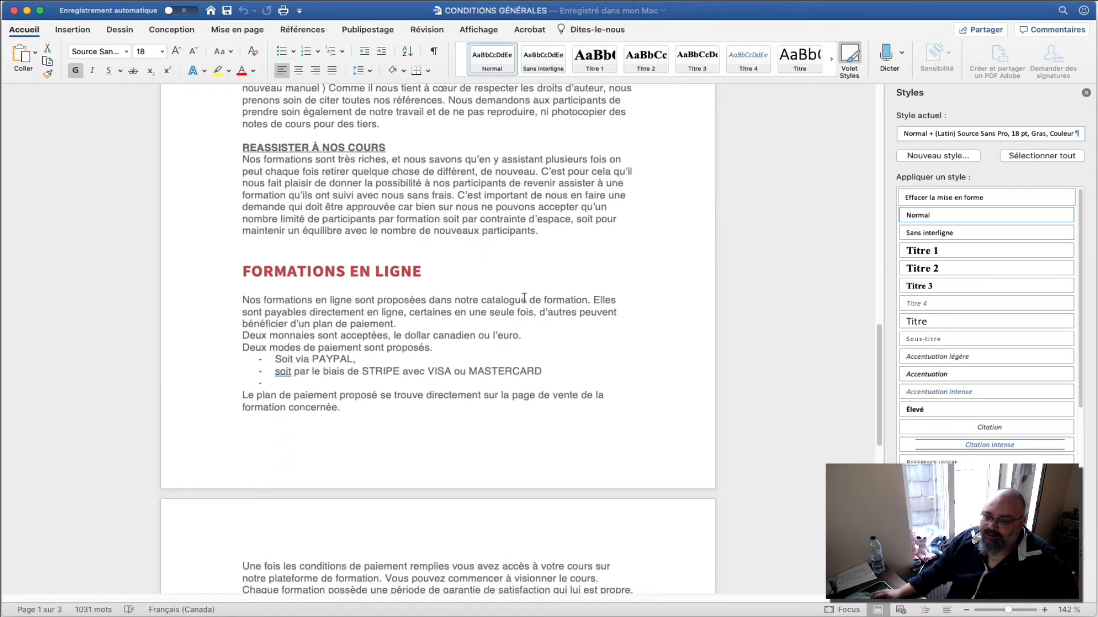
{"action": "scroll", "coordinate": [518, 307], "scroll_direction": "down", "scroll_amount": 6}
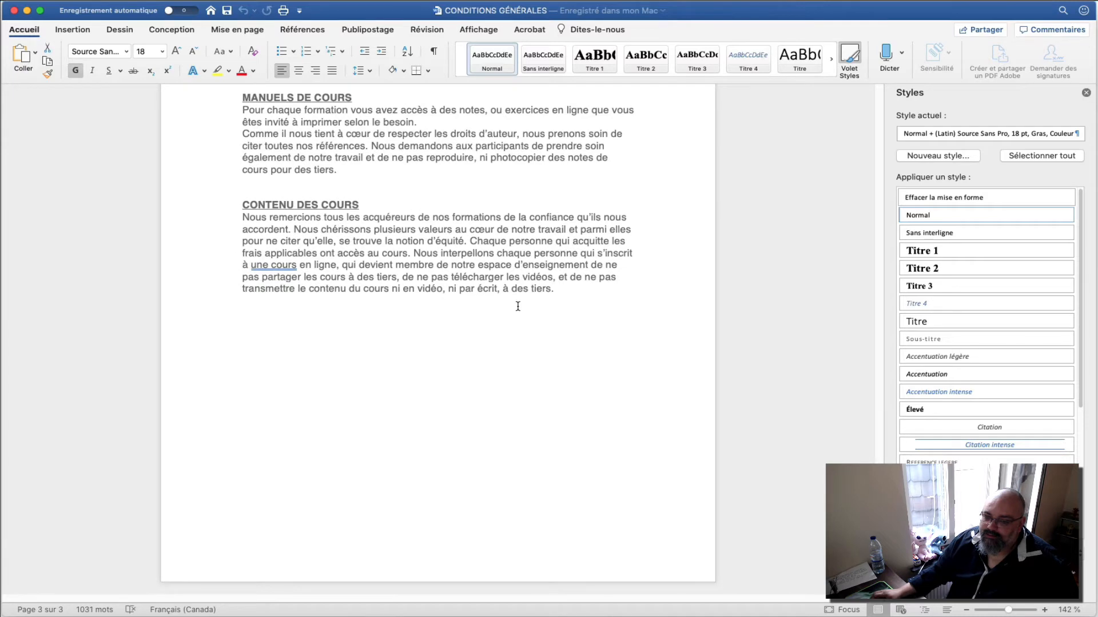
{"action": "scroll", "coordinate": [518, 307], "scroll_direction": "up", "scroll_amount": 18}
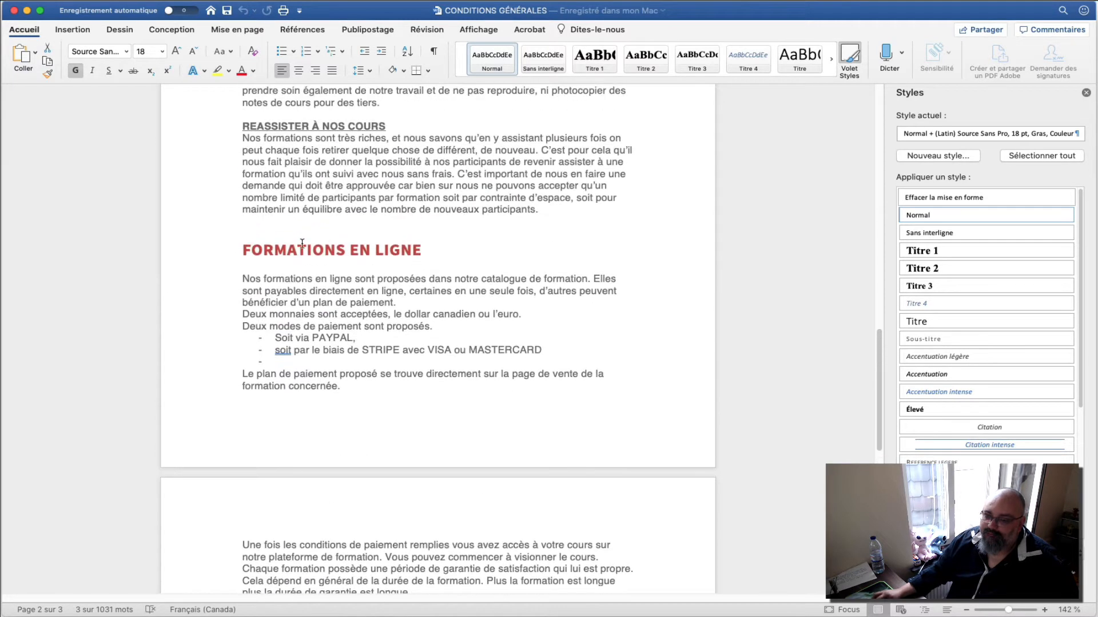
{"action": "left_click_drag", "start_coordinate": [302, 244], "coordinate": [366, 254]}
{"action": "scroll", "coordinate": [627, 269], "scroll_direction": "up", "scroll_amount": 20}
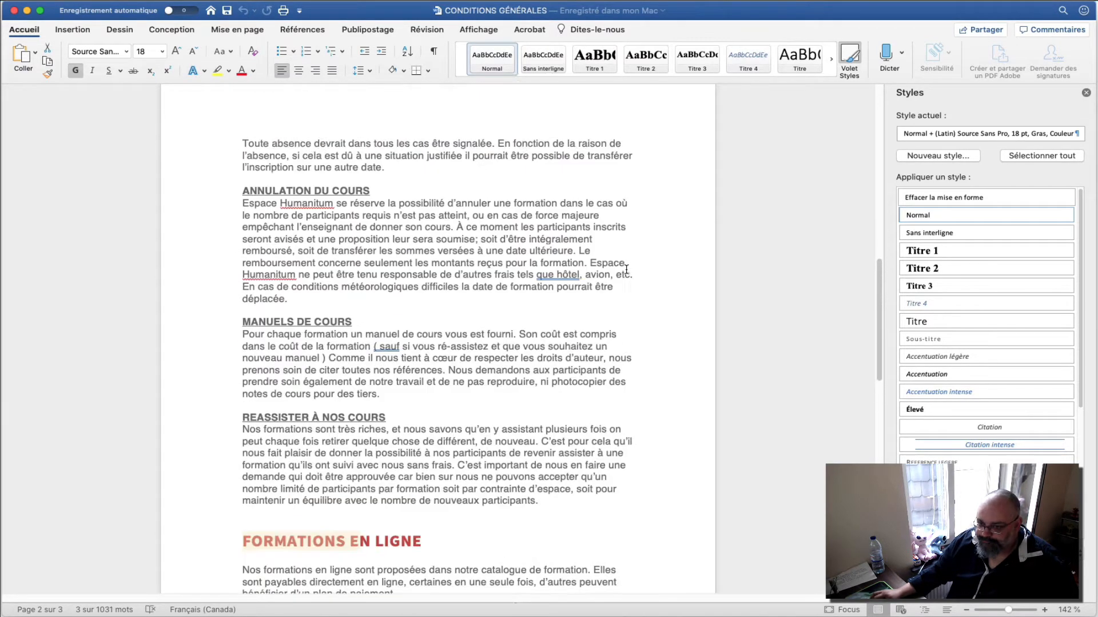
{"action": "scroll", "coordinate": [623, 269], "scroll_direction": "up", "scroll_amount": 8}
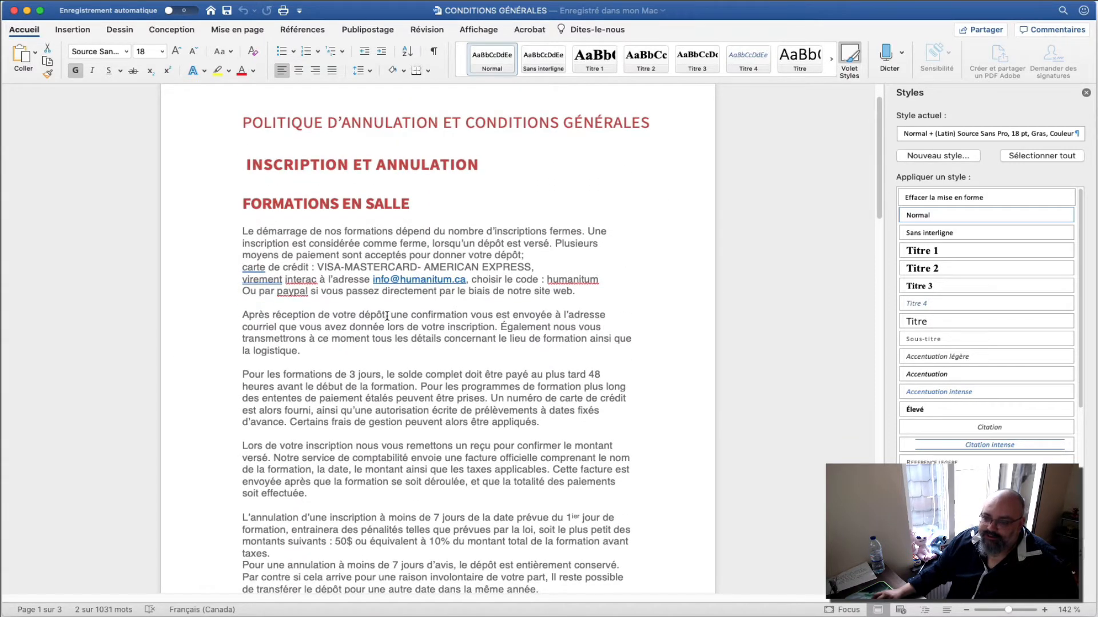
Step: Examine the underlined ABSENCE AU COURS subheading and compare the hierarchy of the three headings that open the document
{"action": "scroll", "coordinate": [361, 354], "scroll_direction": "down", "scroll_amount": 5}
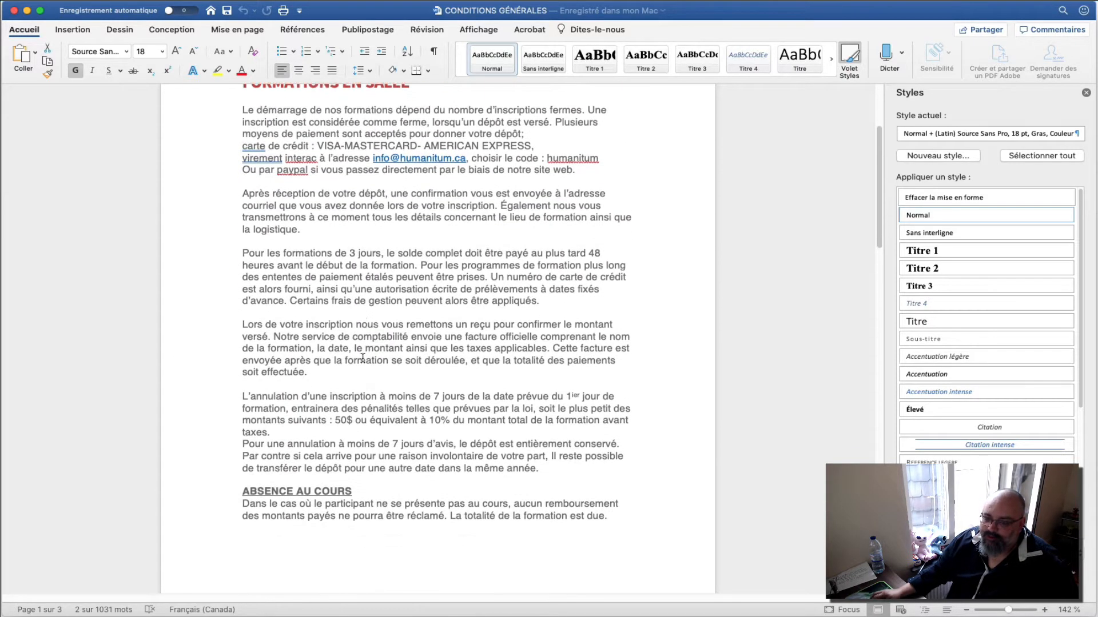
{"action": "left_click_drag", "start_coordinate": [252, 491], "coordinate": [351, 496]}
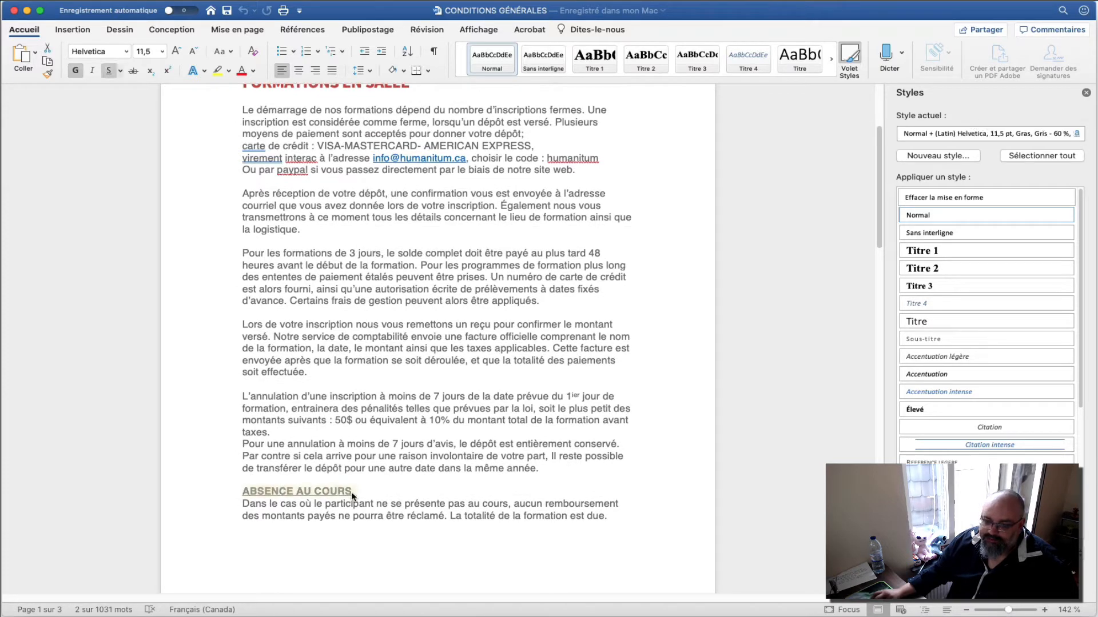
{"action": "left_click", "coordinate": [374, 483]}
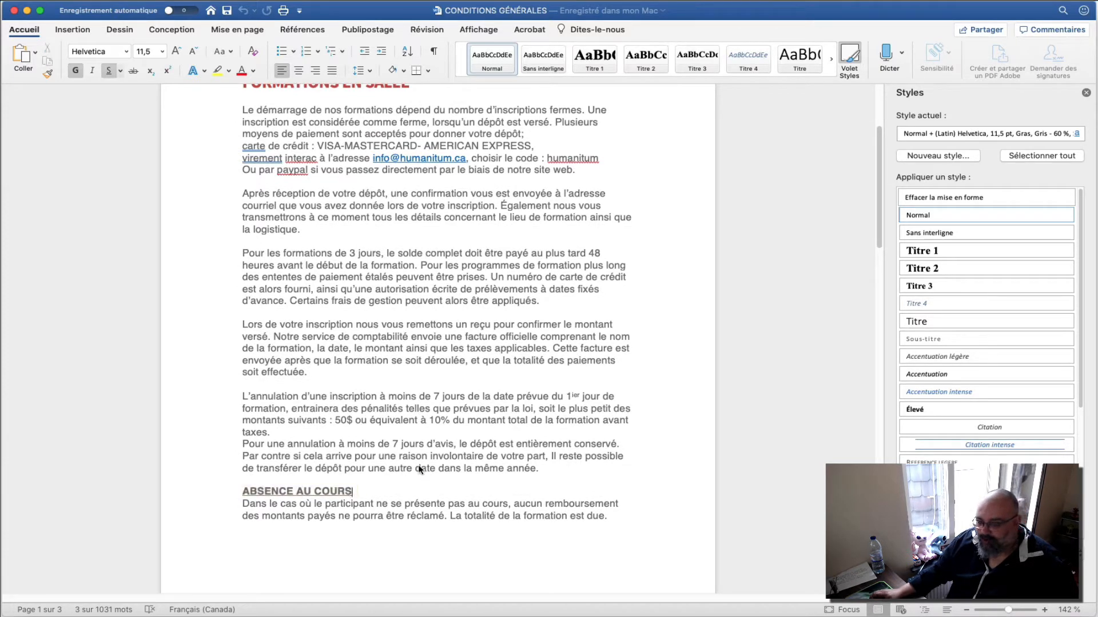
{"action": "scroll", "coordinate": [419, 465], "scroll_direction": "up", "scroll_amount": 3}
{"action": "scroll", "coordinate": [418, 465], "scroll_direction": "up", "scroll_amount": 2}
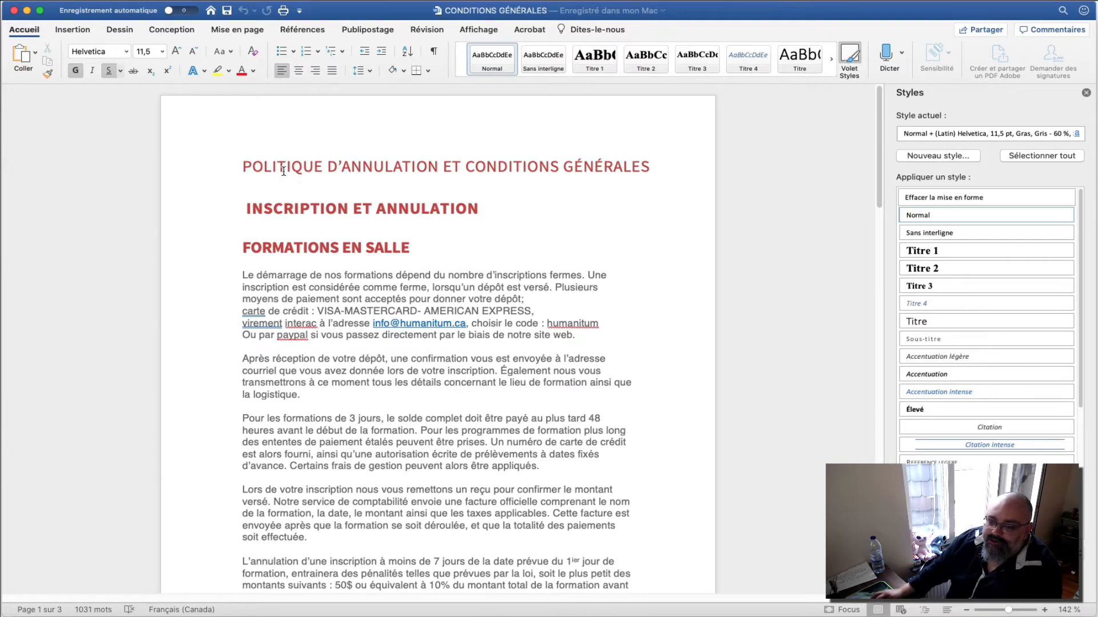
{"action": "left_click_drag", "start_coordinate": [283, 171], "coordinate": [400, 169]}
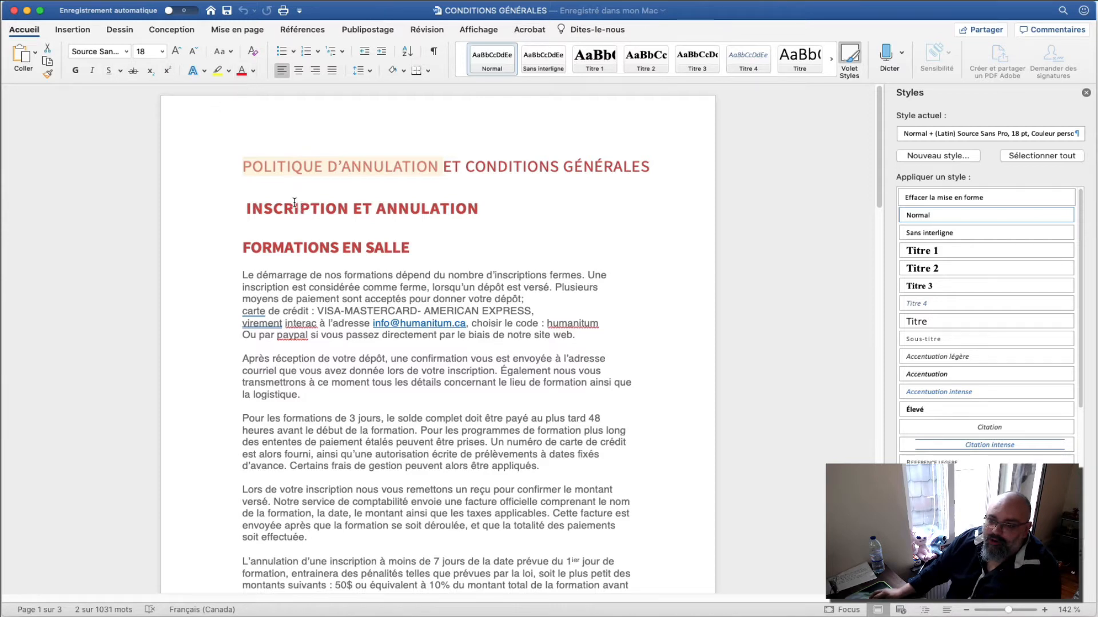
{"action": "left_click", "coordinate": [342, 210]}
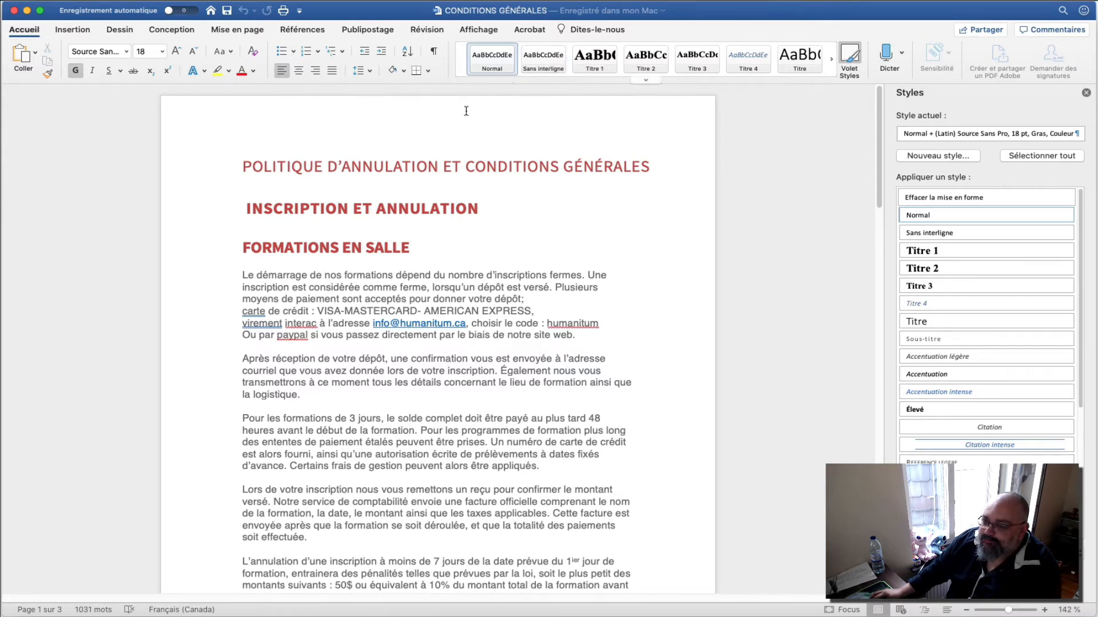
{"action": "left_click_drag", "start_coordinate": [361, 169], "coordinate": [418, 167]}
{"action": "left_click_drag", "start_coordinate": [391, 212], "coordinate": [364, 215]}
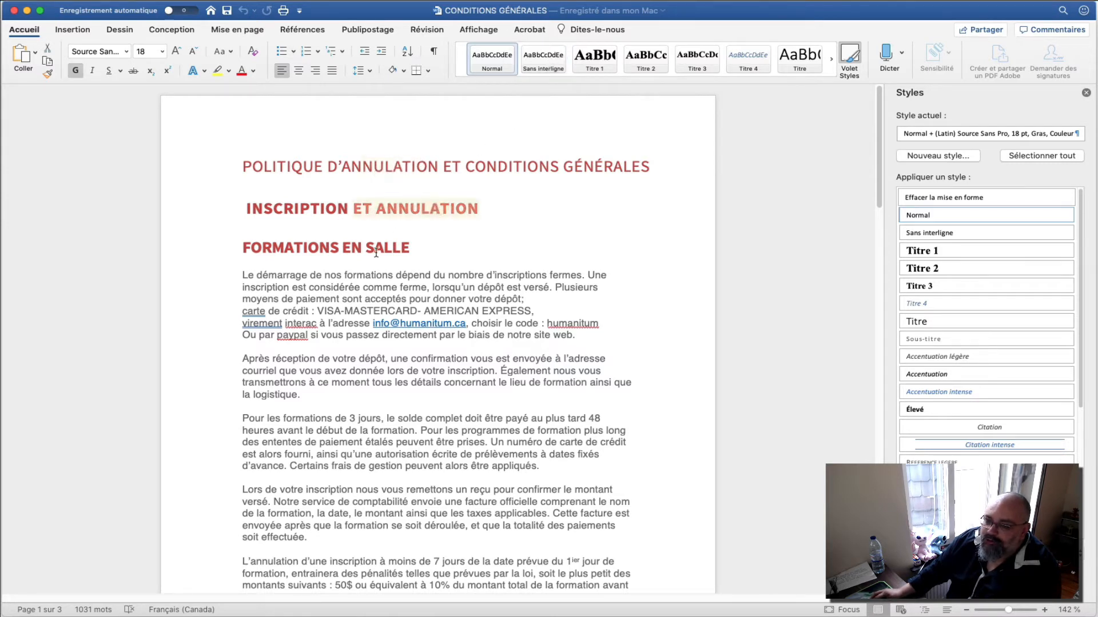
{"action": "left_click_drag", "start_coordinate": [374, 253], "coordinate": [440, 255]}
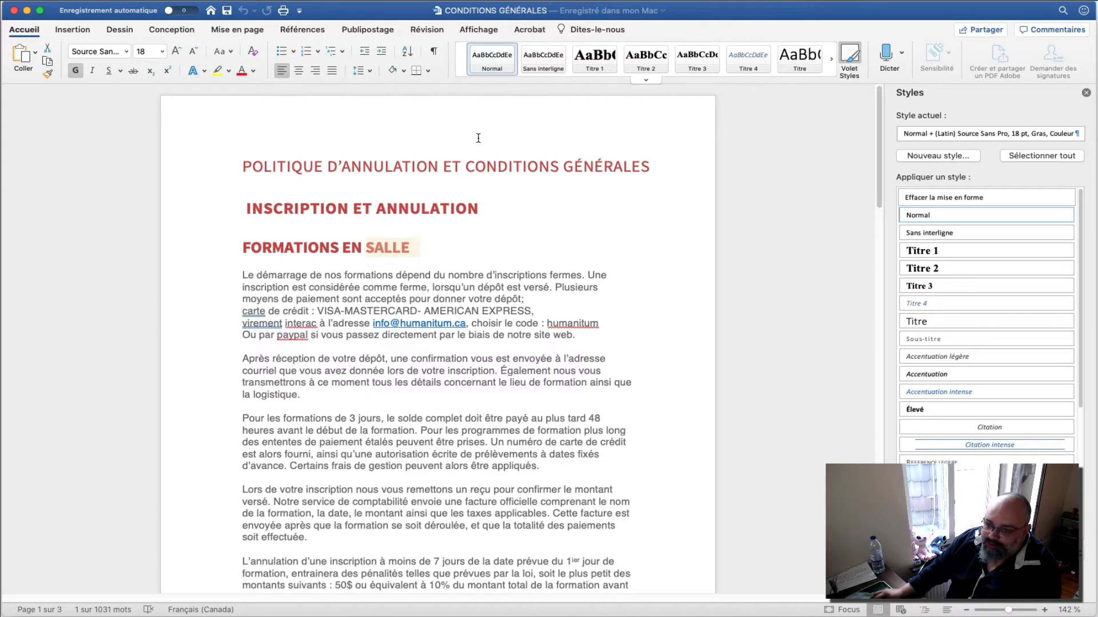
{"action": "left_click", "coordinate": [438, 241]}
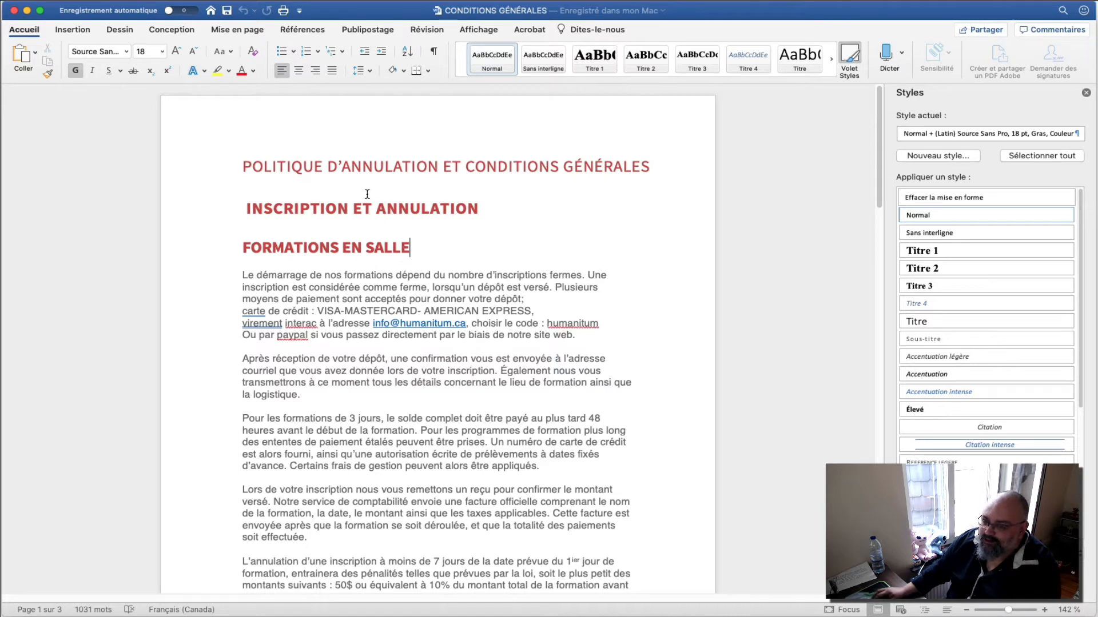
Step: Apply the Titre 1 style to the main title POLITIQUE D'ANNULATION ET CONDITIONS GÉNÉRALES
{"action": "left_click_drag", "start_coordinate": [247, 169], "coordinate": [667, 176]}
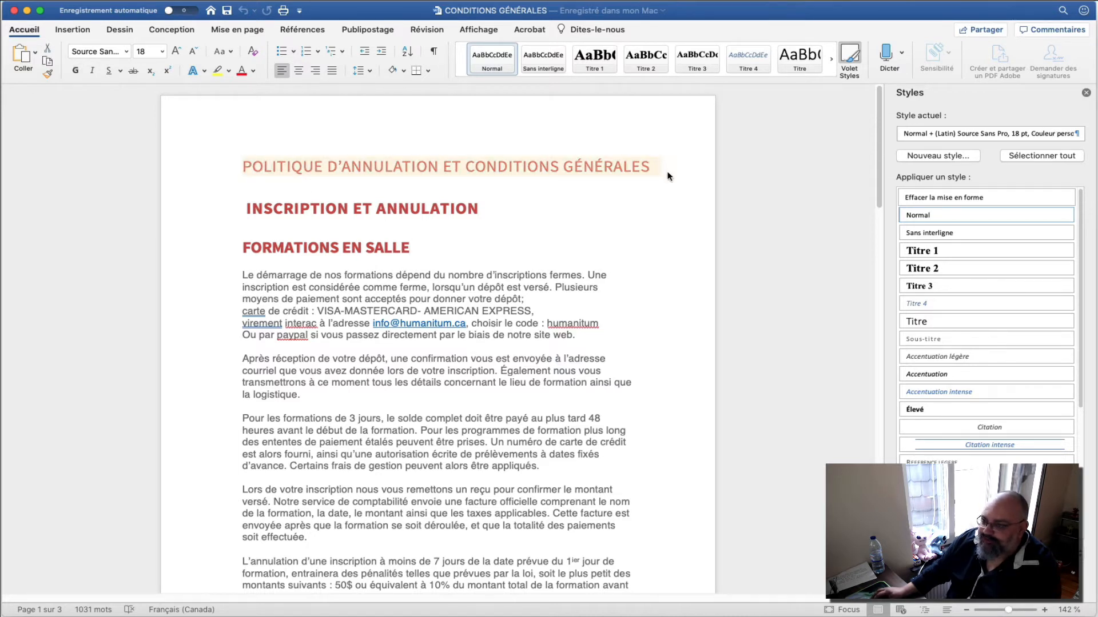
{"action": "left_click", "coordinate": [597, 62]}
{"action": "left_click", "coordinate": [641, 259]}
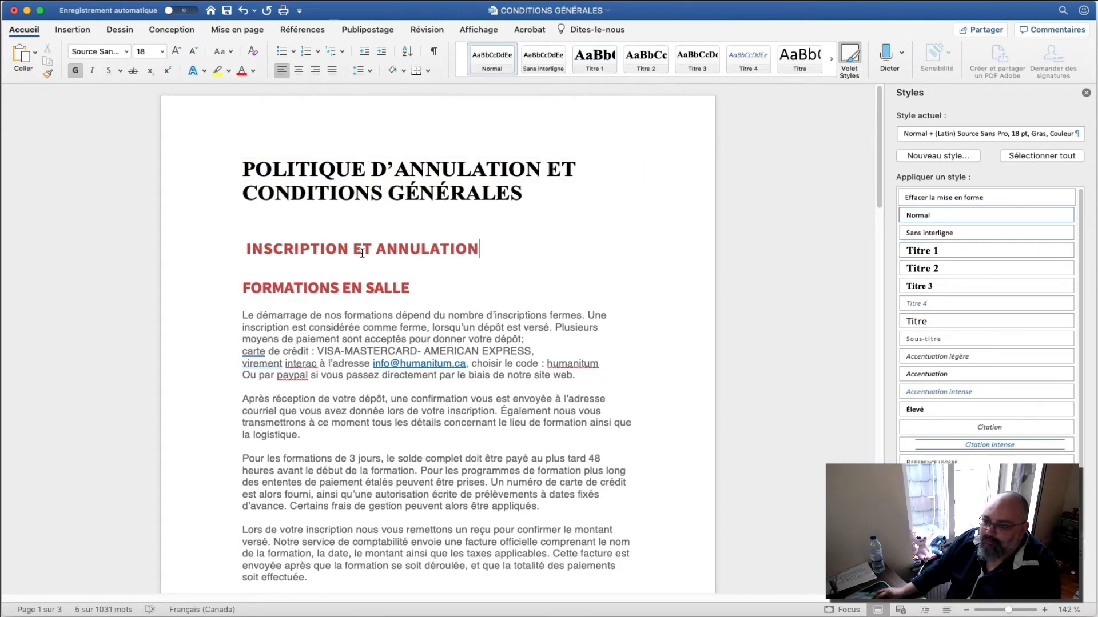
Step: Remove the leading space from the INSCRIPTION ET ANNULATION heading and apply the Titre 2 style to it
{"action": "left_click", "coordinate": [238, 250]}
{"action": "key", "text": "BackSpace"}
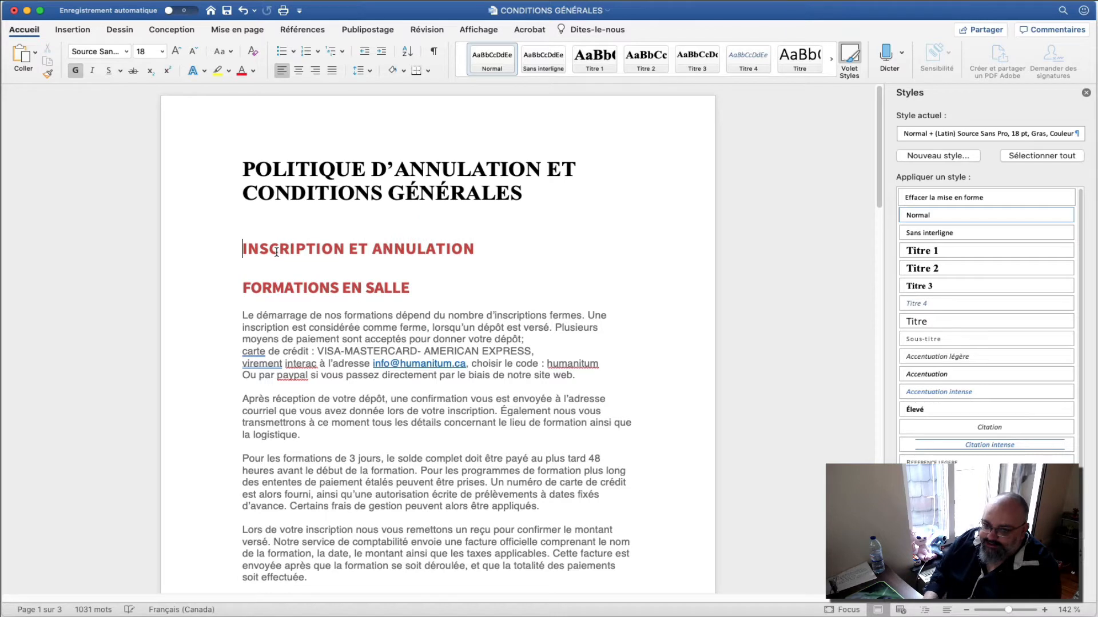
{"action": "triple_click", "coordinate": [479, 249]}
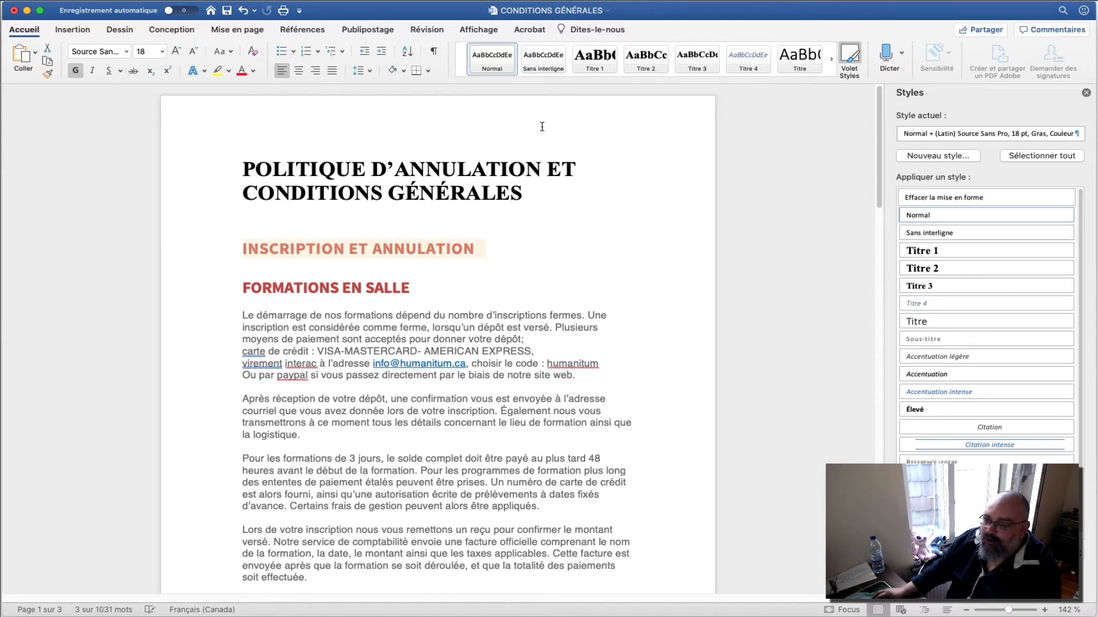
{"action": "left_click", "coordinate": [633, 61]}
{"action": "left_click", "coordinate": [515, 293]}
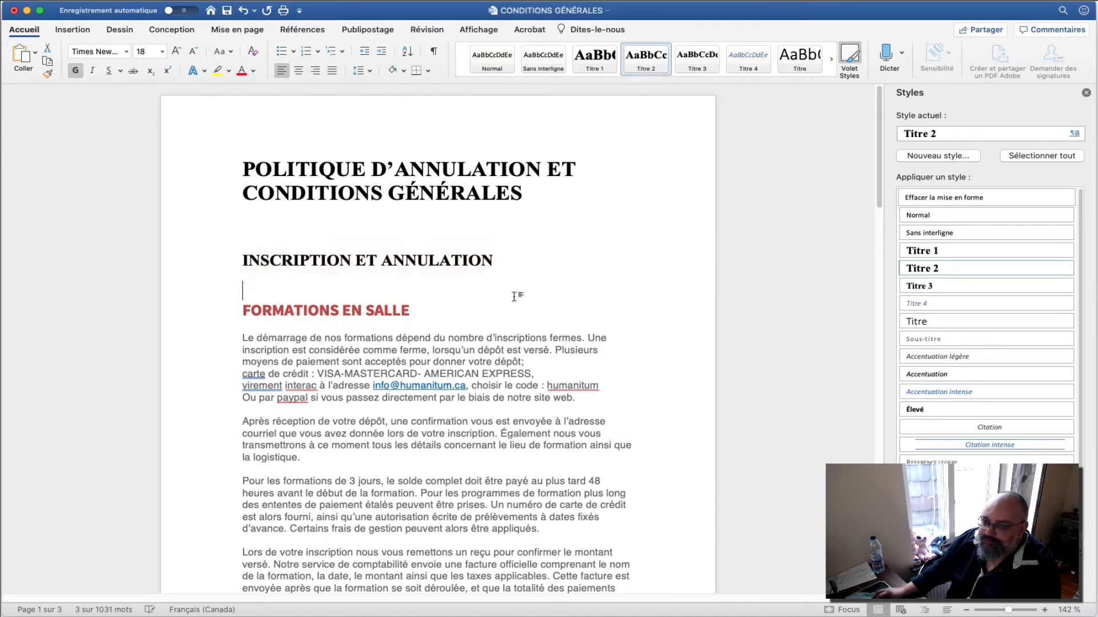
Step: Apply the Titre 3 style to the FORMATIONS EN SALLE and FORMATIONS EN LIGNE headings
{"action": "left_click_drag", "start_coordinate": [415, 311], "coordinate": [295, 317]}
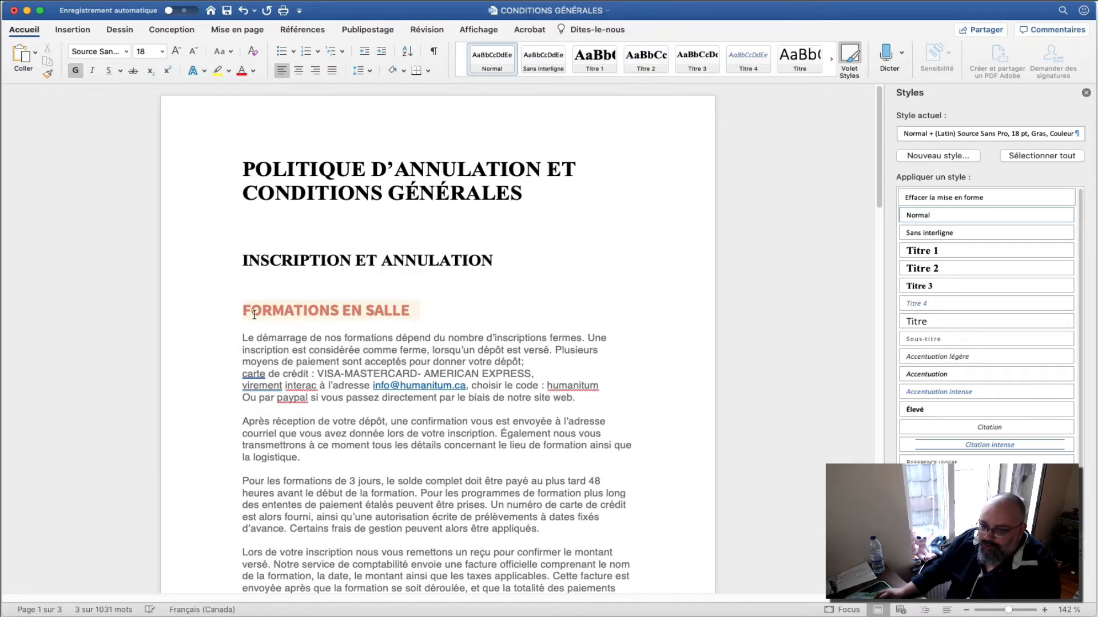
{"action": "left_click", "coordinate": [697, 64]}
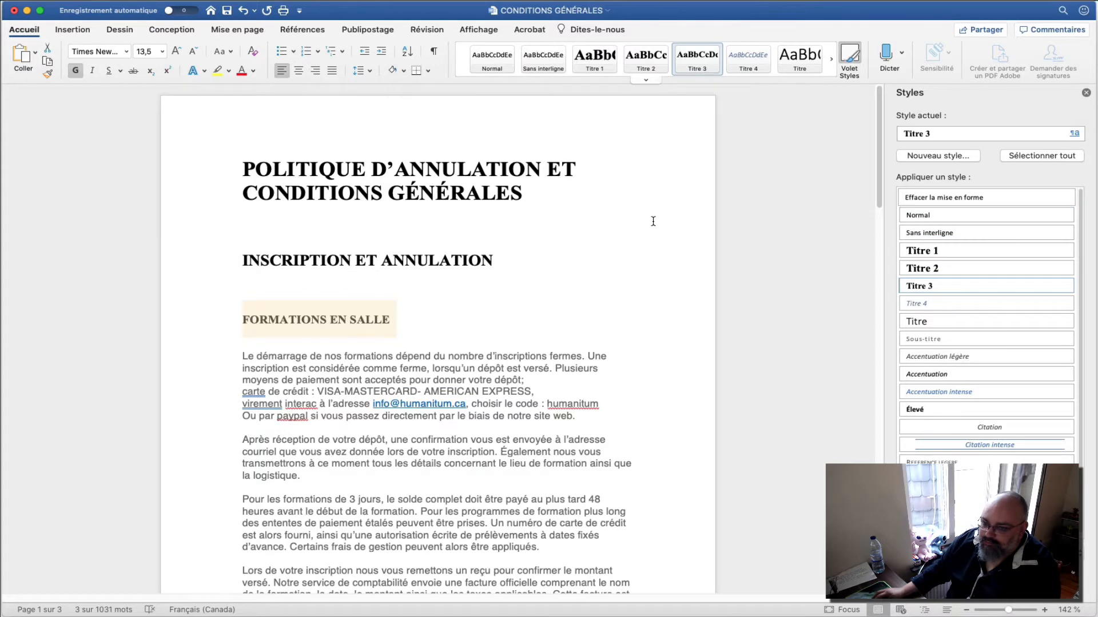
{"action": "scroll", "coordinate": [630, 324], "scroll_direction": "down", "scroll_amount": 5}
{"action": "scroll", "coordinate": [630, 324], "scroll_direction": "down", "scroll_amount": 12}
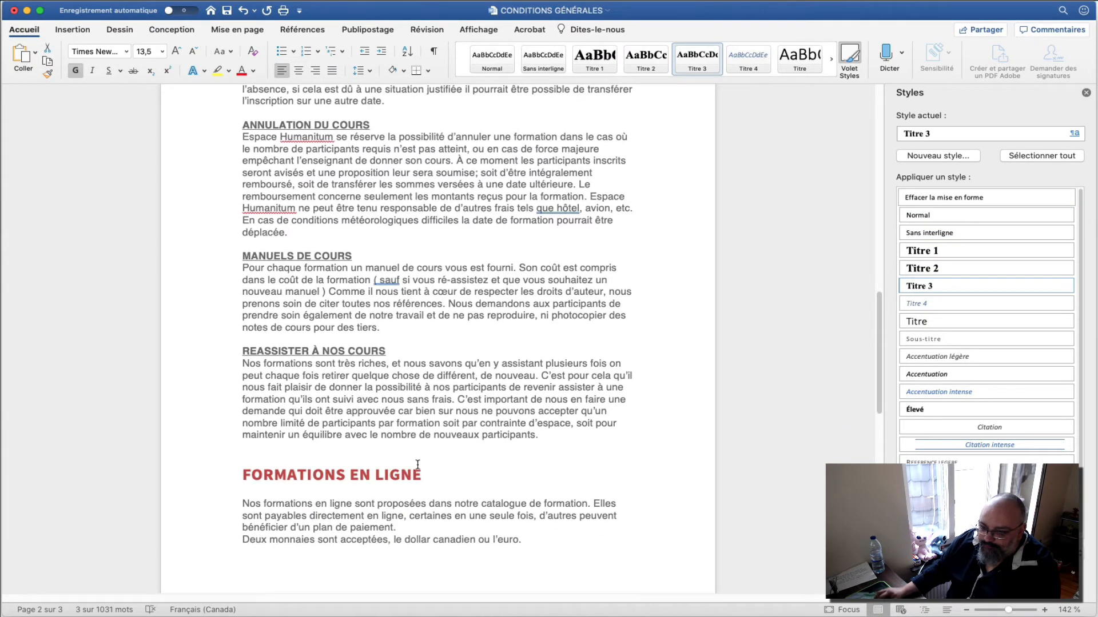
{"action": "left_click_drag", "start_coordinate": [418, 465], "coordinate": [242, 475]}
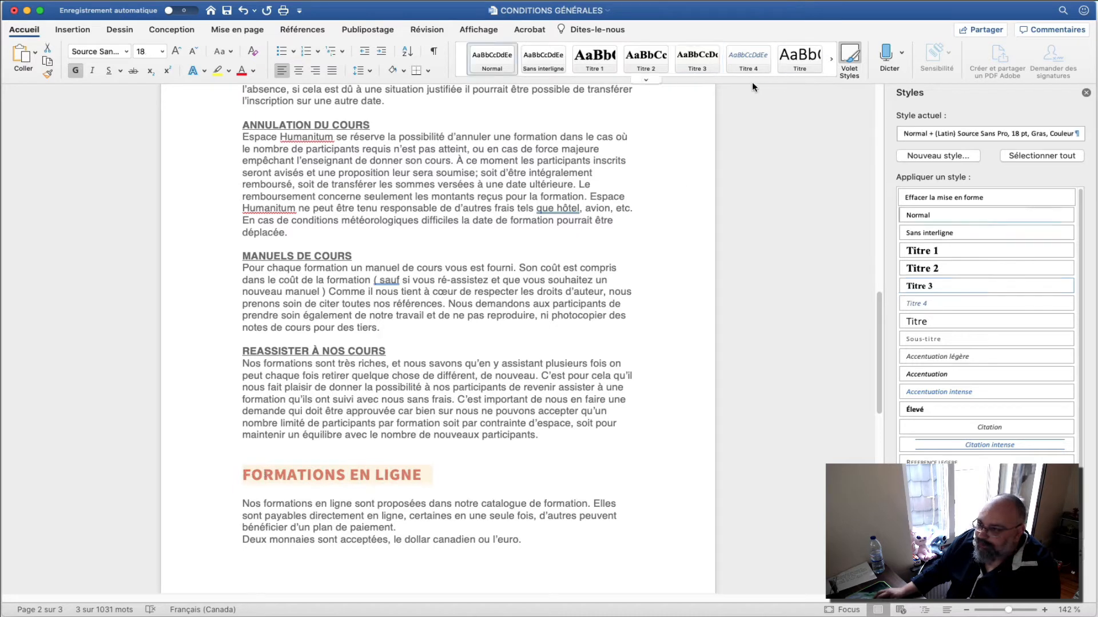
{"action": "left_click", "coordinate": [707, 72]}
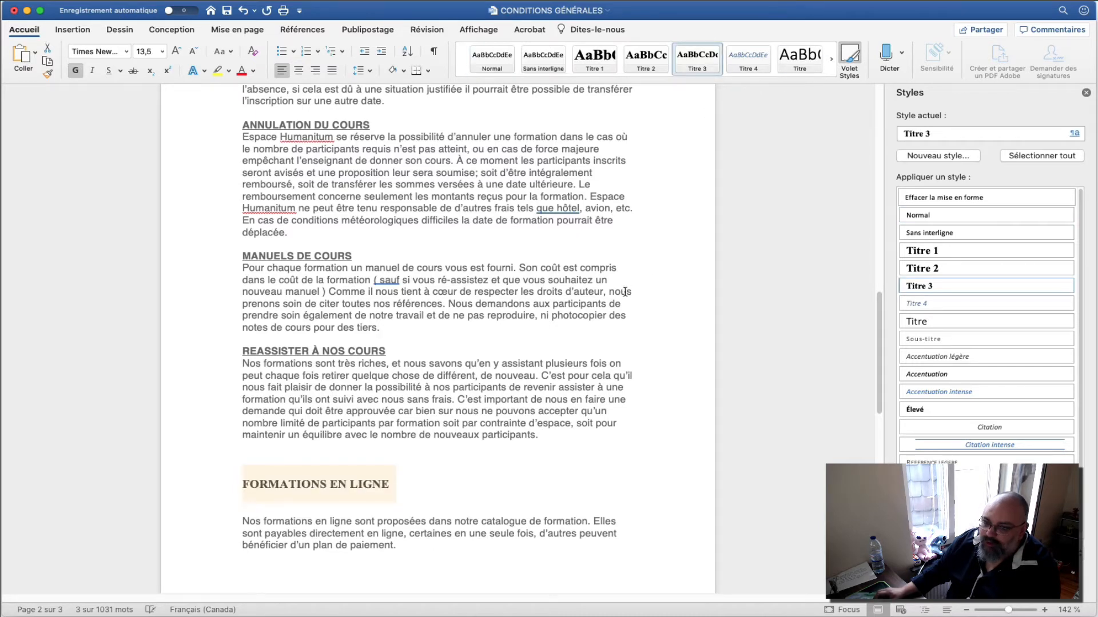
Step: Apply the Titre 4 style to the ABSENCE AU COURS and ANNULATION DU COURS subheadings
{"action": "scroll", "coordinate": [625, 291], "scroll_direction": "up", "scroll_amount": 15}
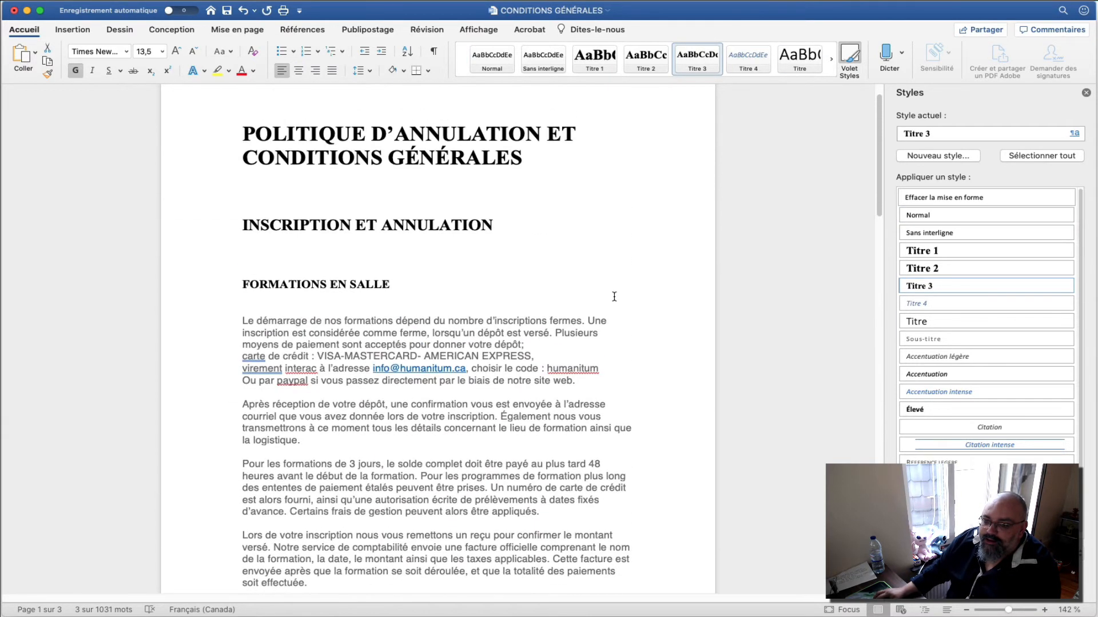
{"action": "scroll", "coordinate": [392, 299], "scroll_direction": "down", "scroll_amount": 10}
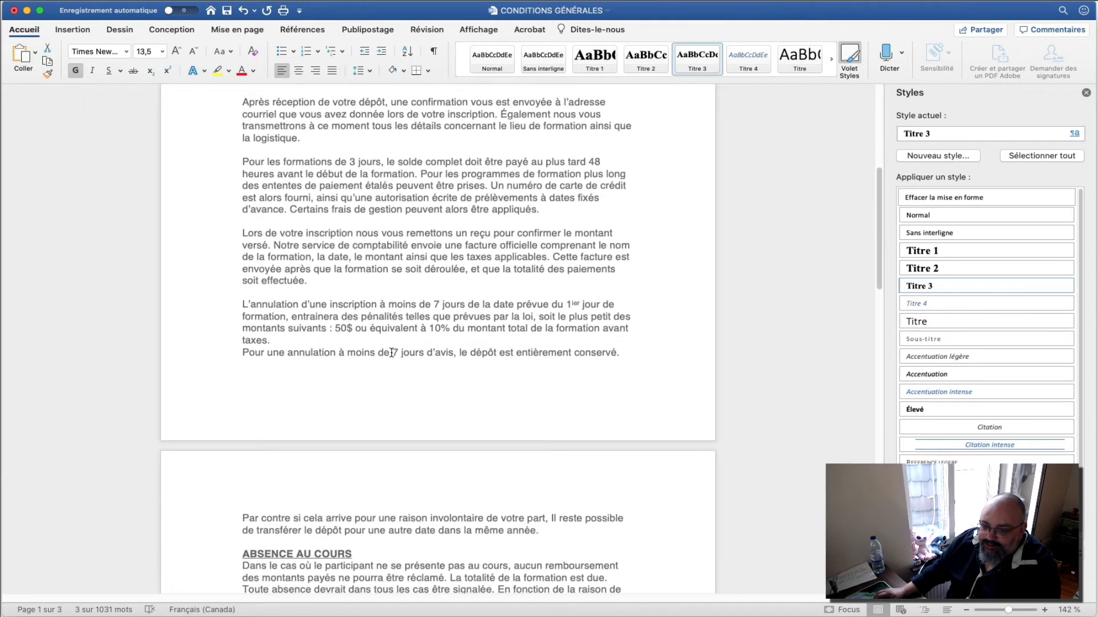
{"action": "scroll", "coordinate": [385, 377], "scroll_direction": "down", "scroll_amount": 1}
{"action": "triple_click", "coordinate": [356, 469]}
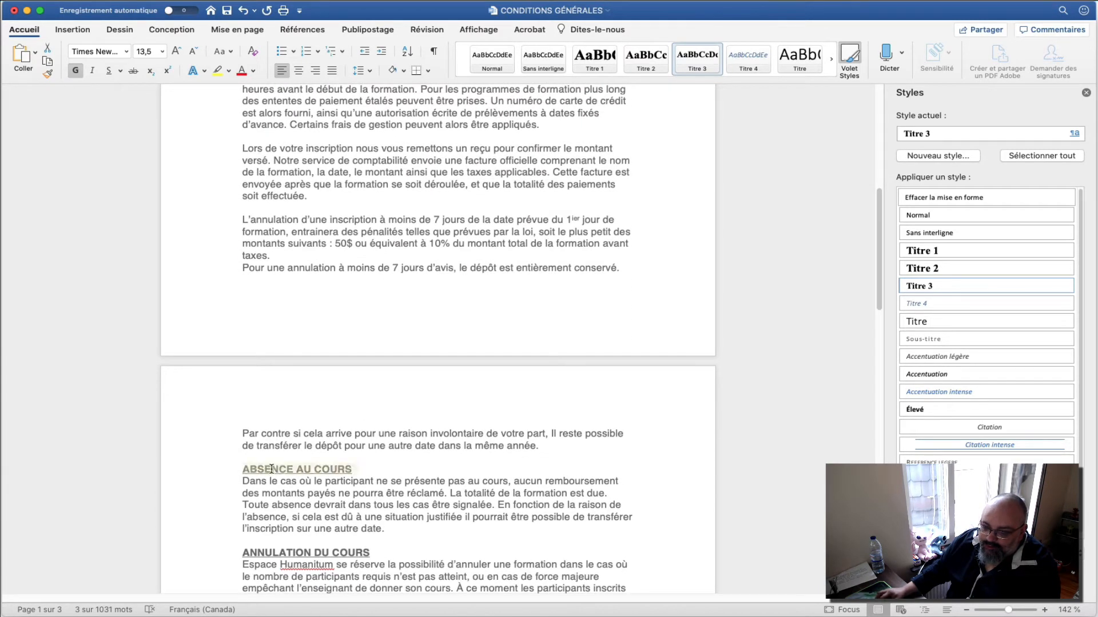
{"action": "left_click", "coordinate": [744, 68]}
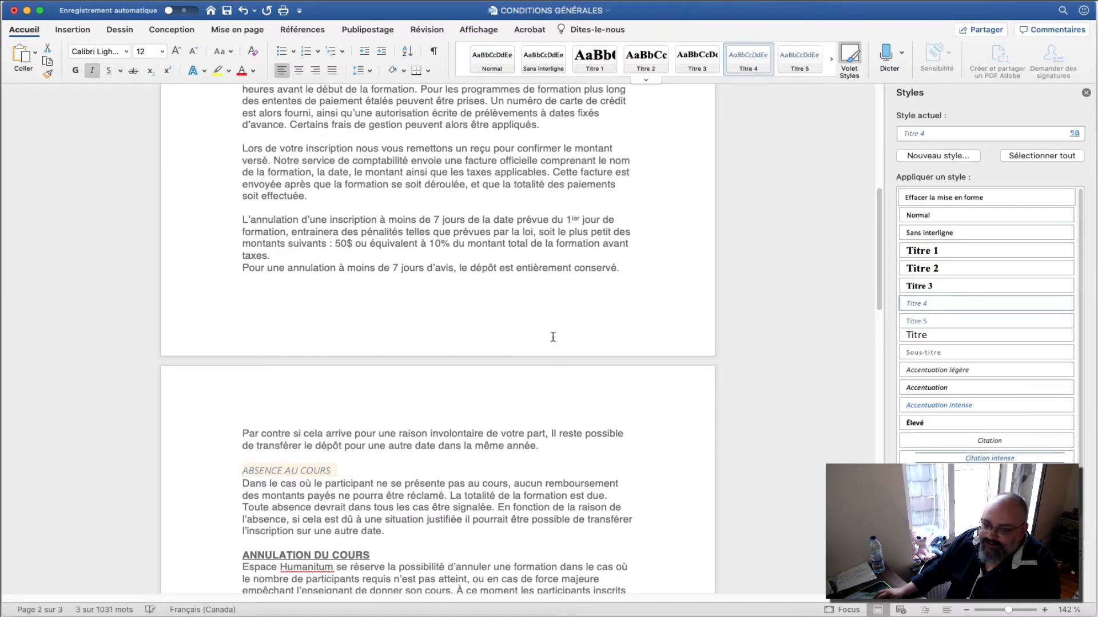
{"action": "scroll", "coordinate": [436, 457], "scroll_direction": "down", "scroll_amount": 2}
{"action": "triple_click", "coordinate": [382, 490]}
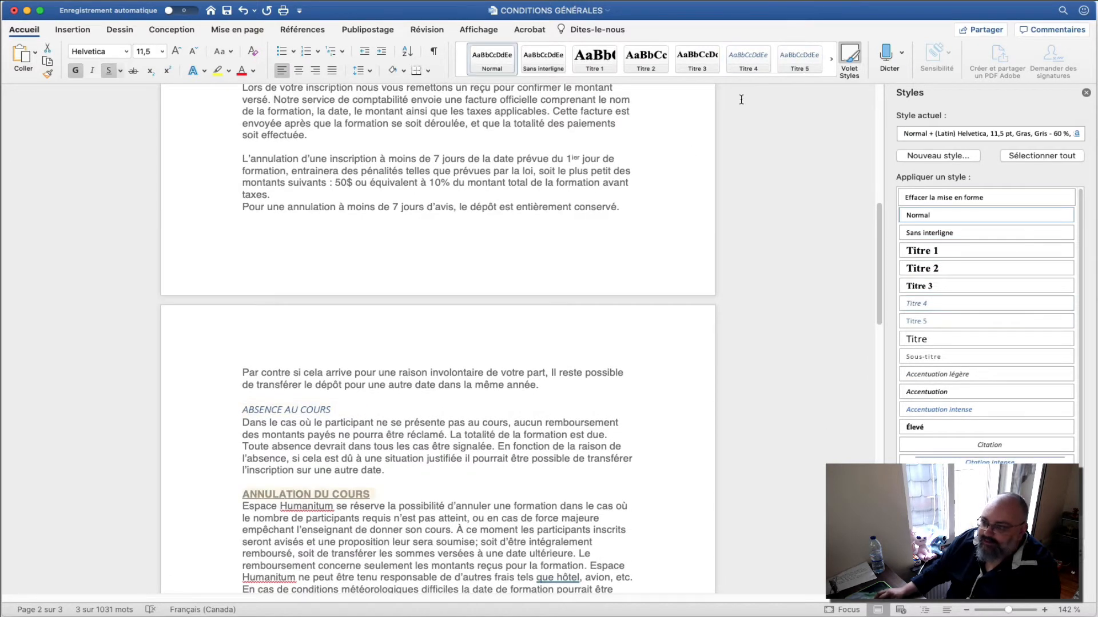
{"action": "left_click", "coordinate": [748, 57]}
Step: Apply the Titre 4 style to the MANUELS DE COURS and REASSISTER À NOS COURS subheadings of the FORMATIONS EN SALLE section
{"action": "scroll", "coordinate": [392, 426], "scroll_direction": "down", "scroll_amount": 6}
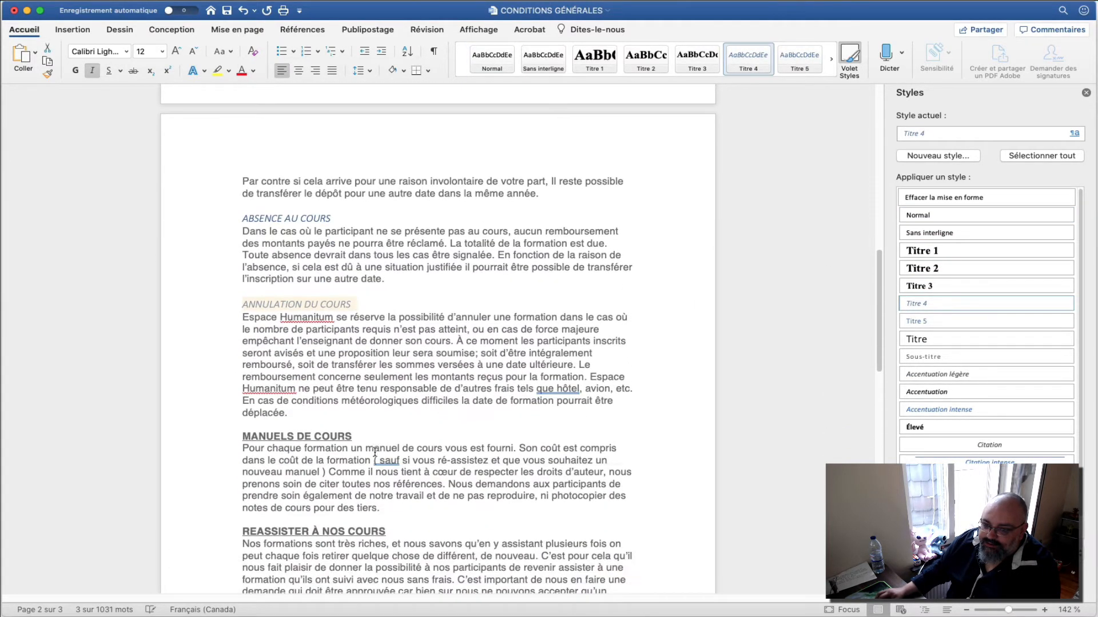
{"action": "triple_click", "coordinate": [287, 437]}
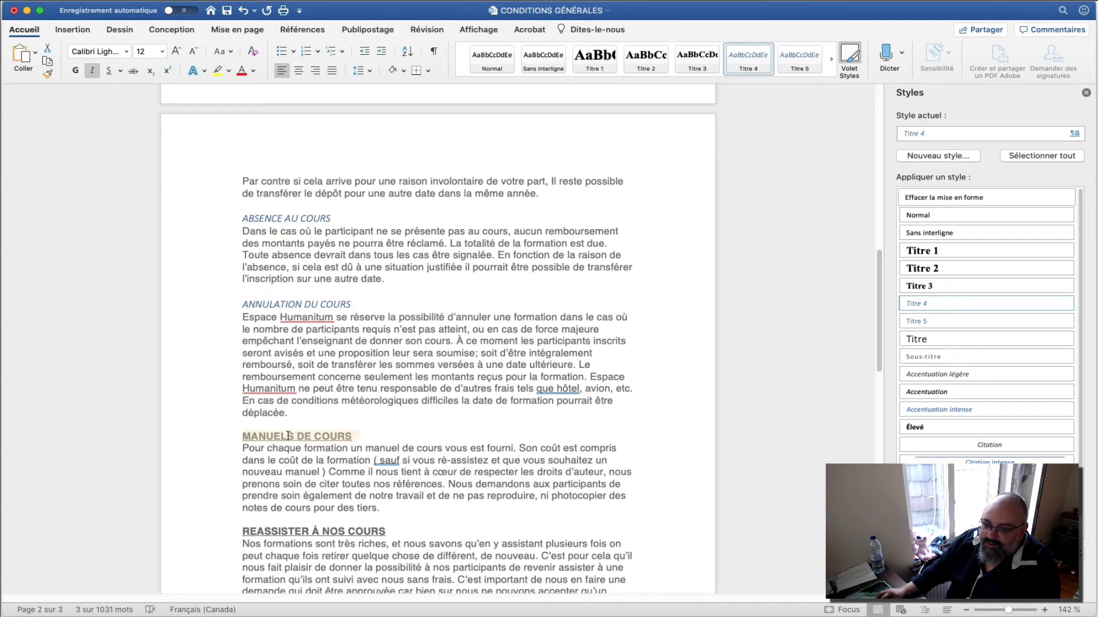
{"action": "left_click", "coordinate": [753, 67]}
{"action": "scroll", "coordinate": [434, 474], "scroll_direction": "down", "scroll_amount": 1}
{"action": "triple_click", "coordinate": [375, 502]}
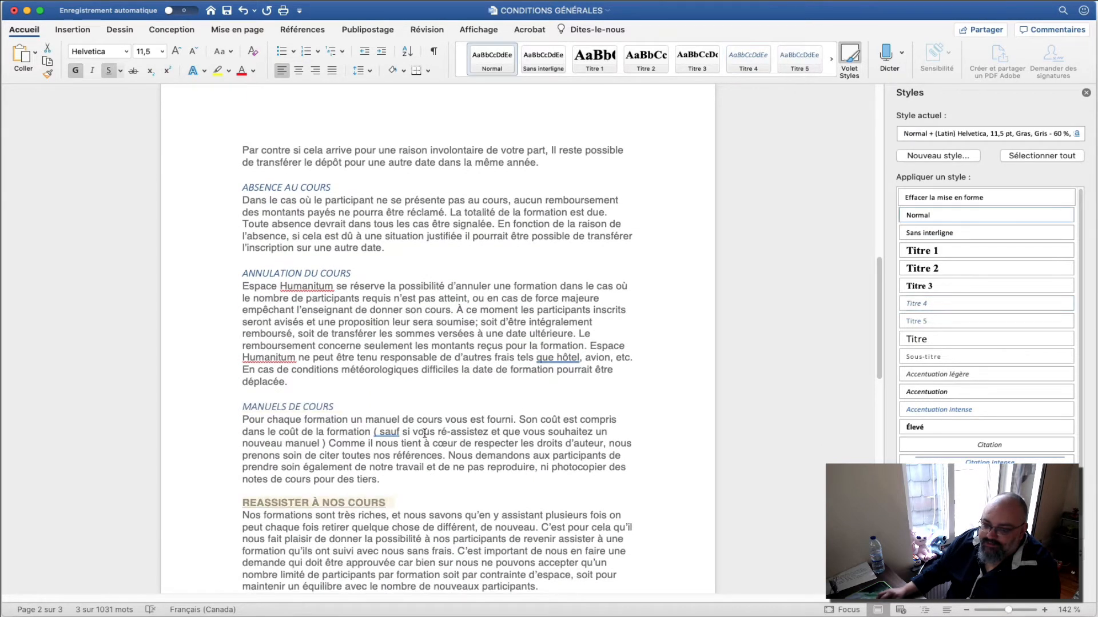
{"action": "left_click", "coordinate": [748, 57]}
Step: Apply the Titre 4 style to the MANUELS DE COURS and CONTENU DES COURS subheadings of the FORMATIONS EN LIGNE section
{"action": "scroll", "coordinate": [421, 462], "scroll_direction": "down", "scroll_amount": 1}
{"action": "scroll", "coordinate": [422, 462], "scroll_direction": "down", "scroll_amount": 4}
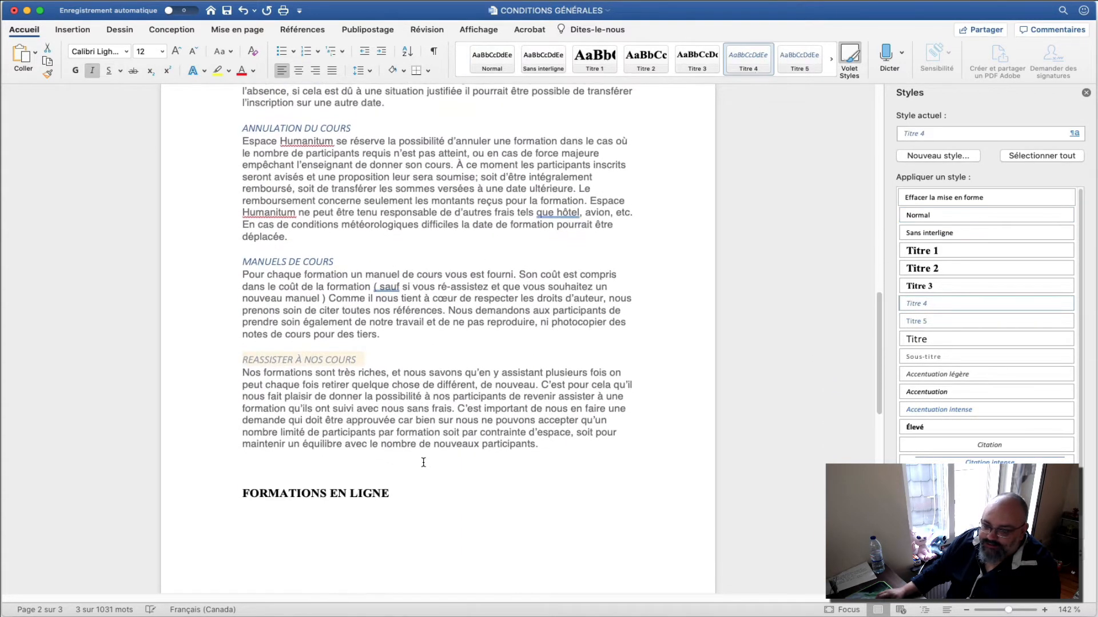
{"action": "scroll", "coordinate": [286, 465], "scroll_direction": "down", "scroll_amount": 1}
{"action": "left_click", "coordinate": [288, 462]}
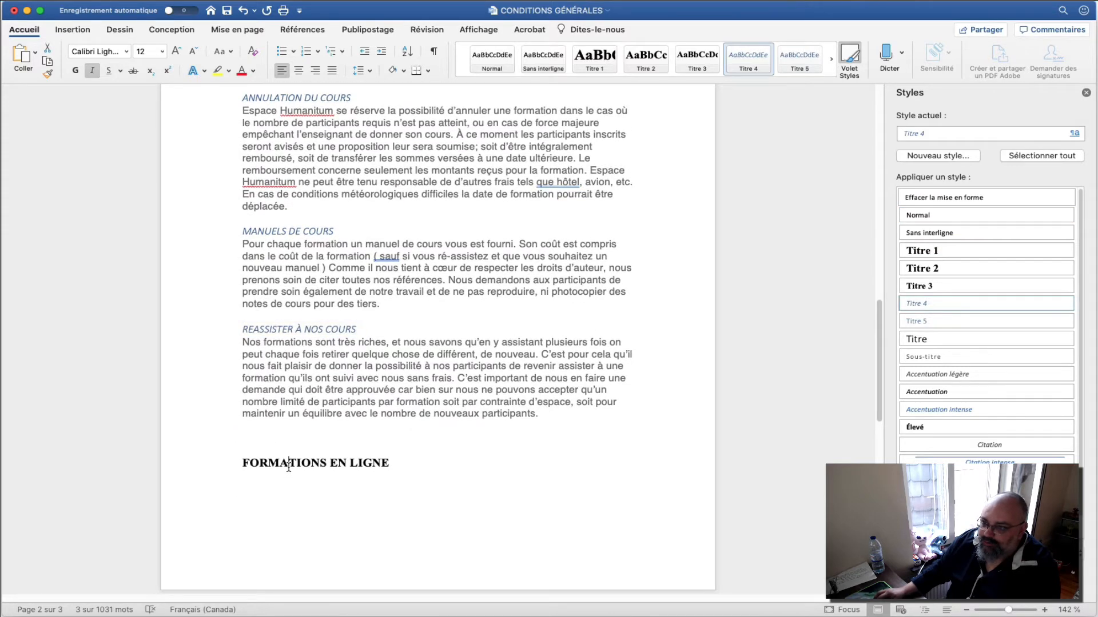
{"action": "scroll", "coordinate": [549, 393], "scroll_direction": "down", "scroll_amount": 15}
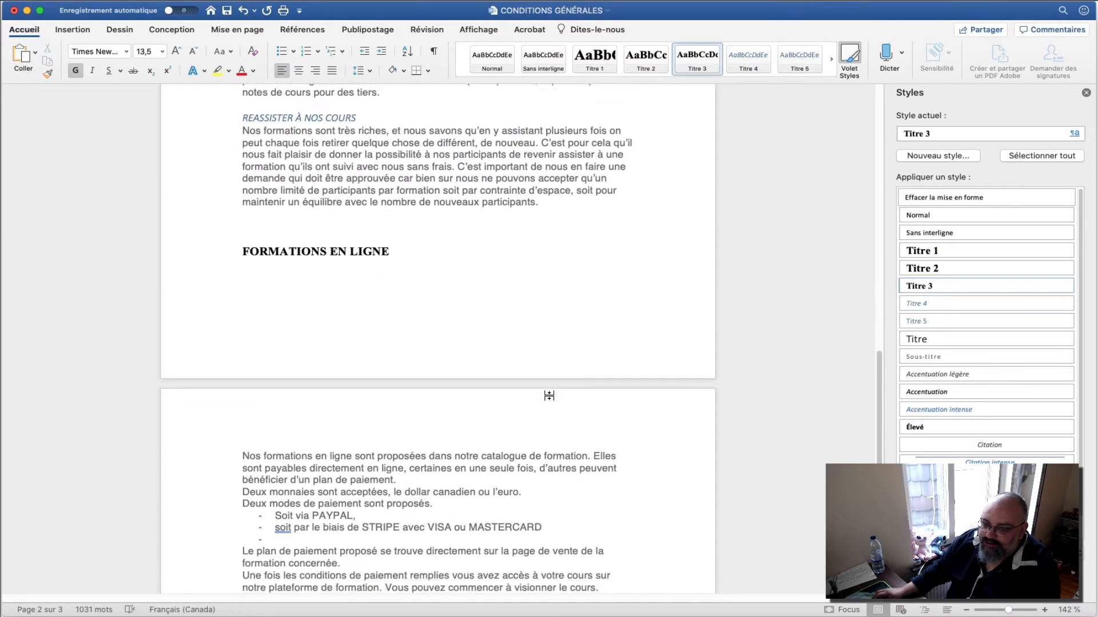
{"action": "scroll", "coordinate": [549, 395], "scroll_direction": "down", "scroll_amount": 1}
{"action": "triple_click", "coordinate": [365, 472]}
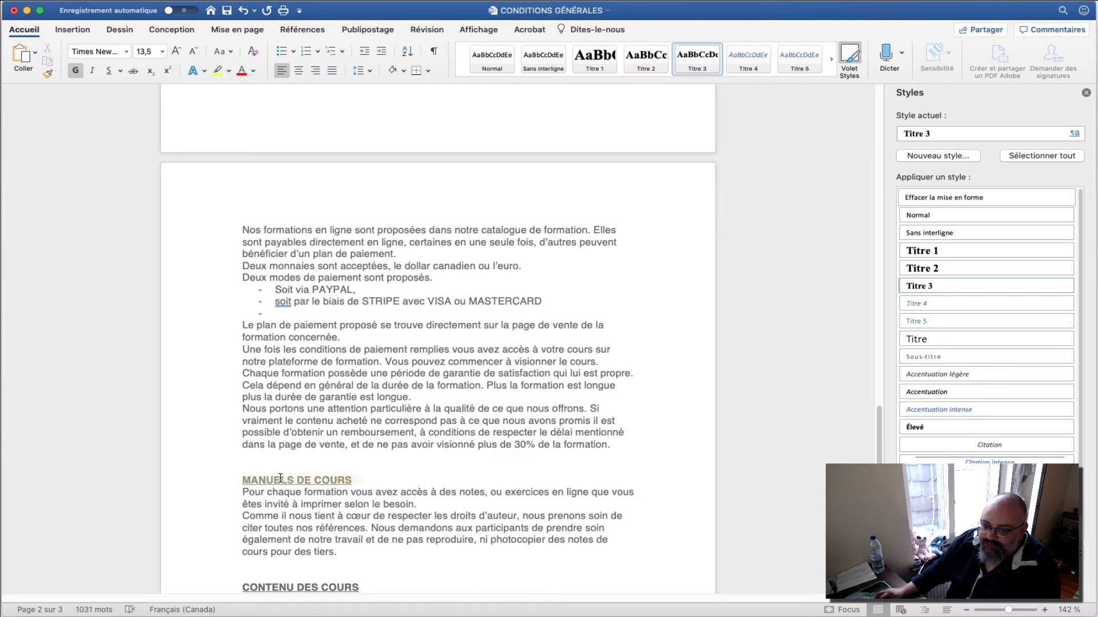
{"action": "left_click", "coordinate": [756, 68]}
{"action": "scroll", "coordinate": [435, 400], "scroll_direction": "down", "scroll_amount": 5}
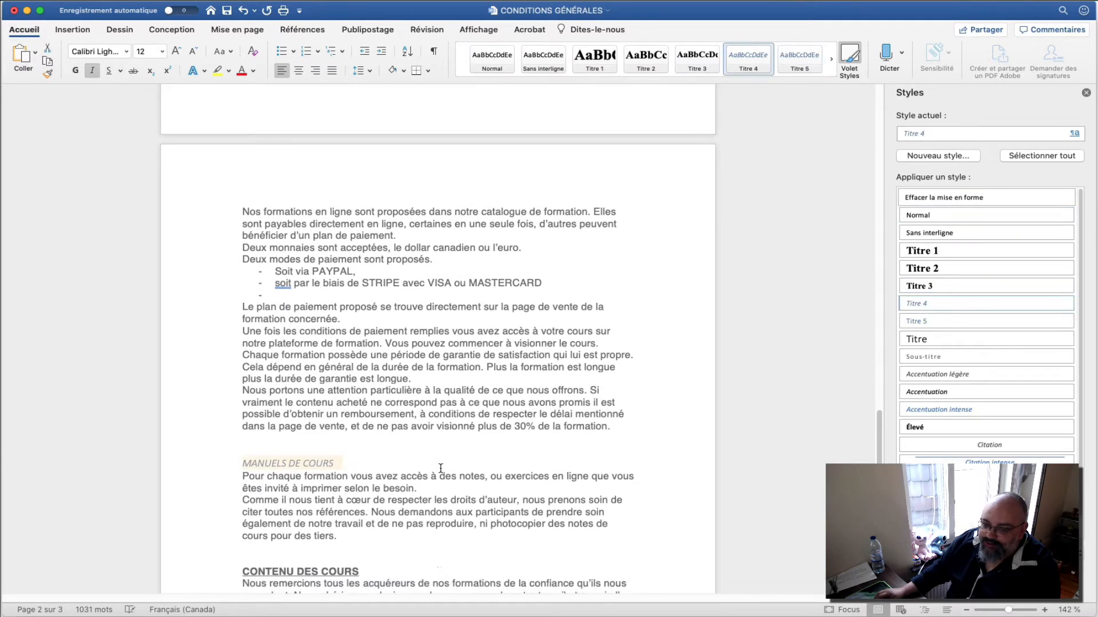
{"action": "triple_click", "coordinate": [303, 468]}
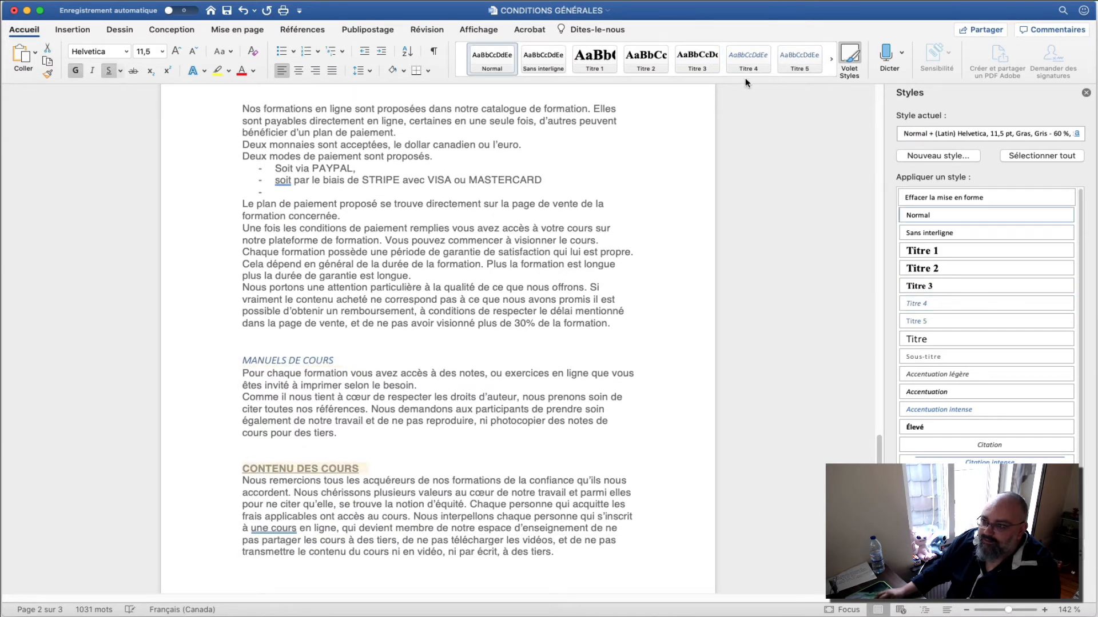
{"action": "left_click", "coordinate": [748, 60]}
Step: Correct "une cours" to "un cours" in the paragraph under CONTENU DES COURS
{"action": "scroll", "coordinate": [455, 502], "scroll_direction": "down", "scroll_amount": 5}
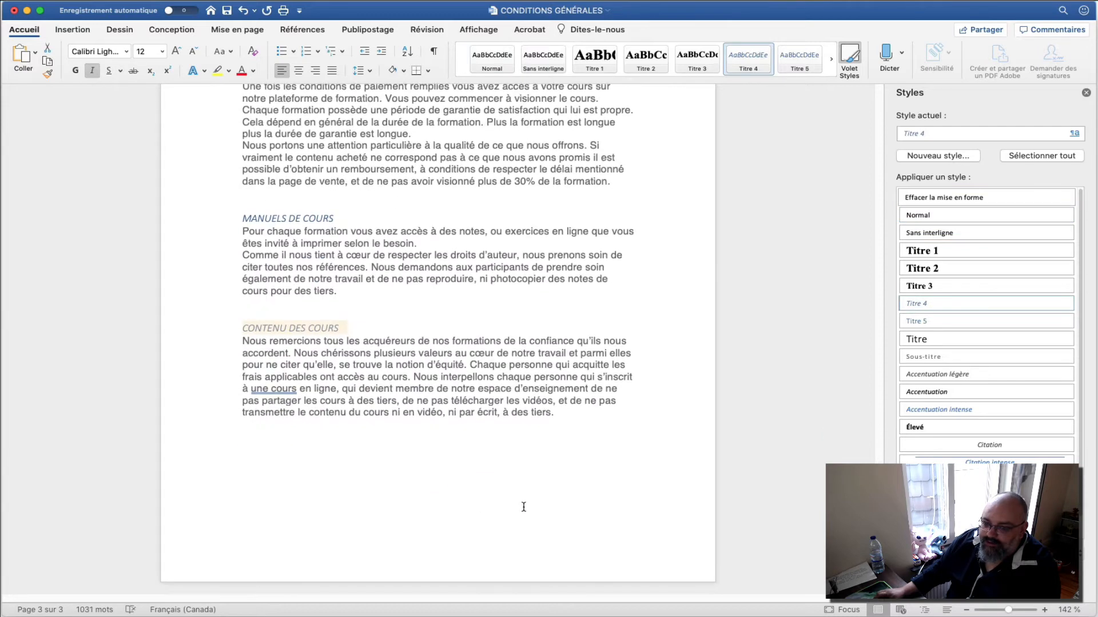
{"action": "scroll", "coordinate": [524, 508], "scroll_direction": "up", "scroll_amount": 5}
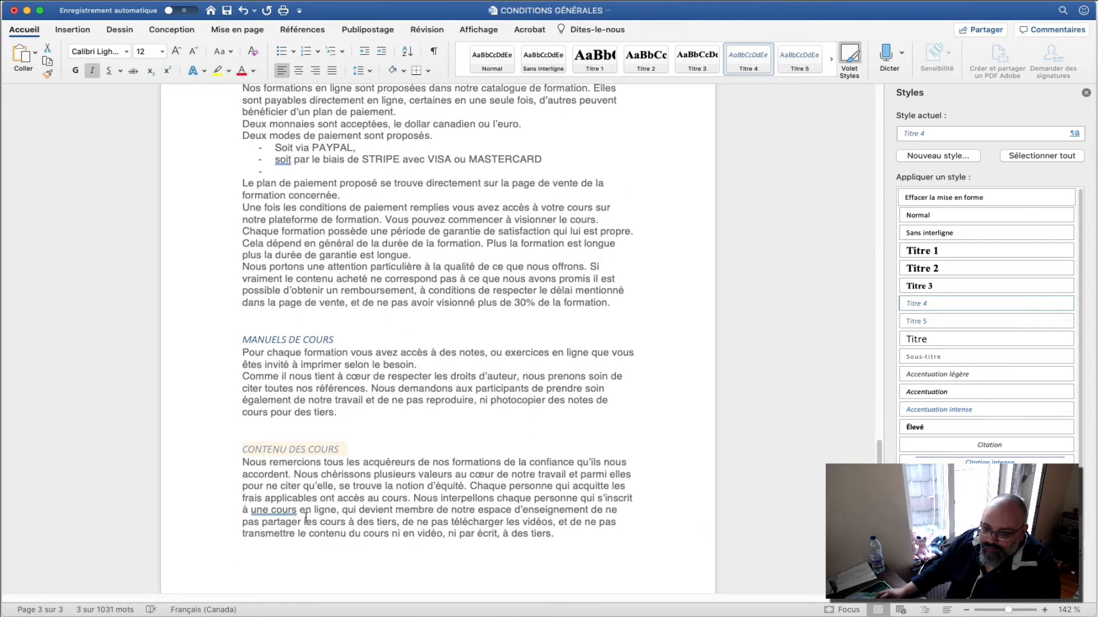
{"action": "left_click", "coordinate": [270, 509]}
{"action": "key", "text": "BackSpace"}
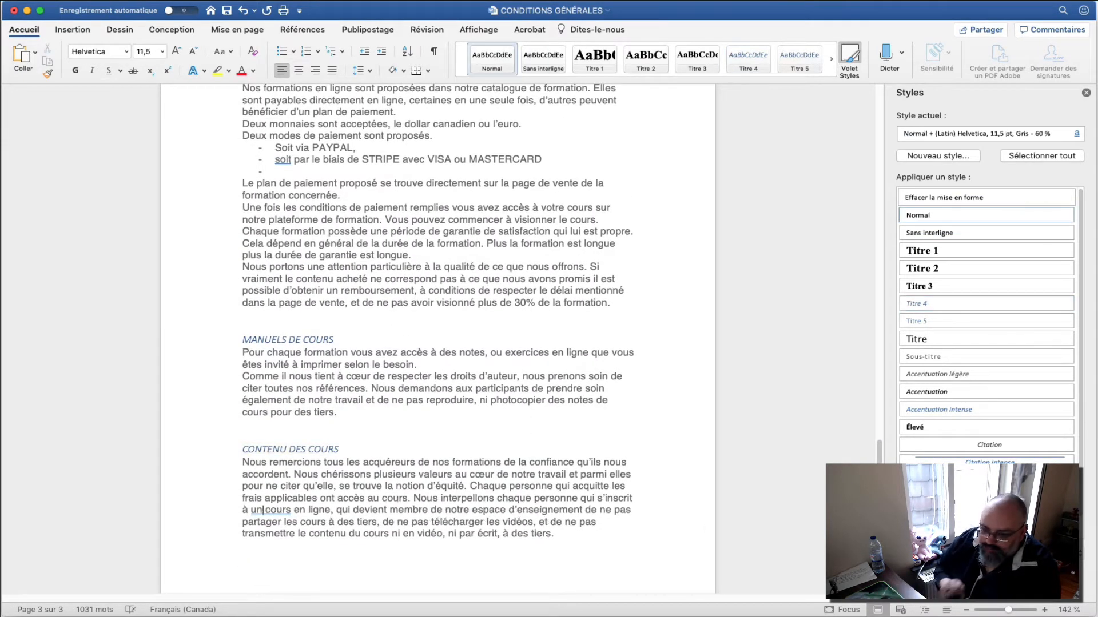
Step: Modify the Titre 1 style from the document's beginning, setting its font to Arial Gras
{"action": "scroll", "coordinate": [651, 416], "scroll_direction": "up", "scroll_amount": 9}
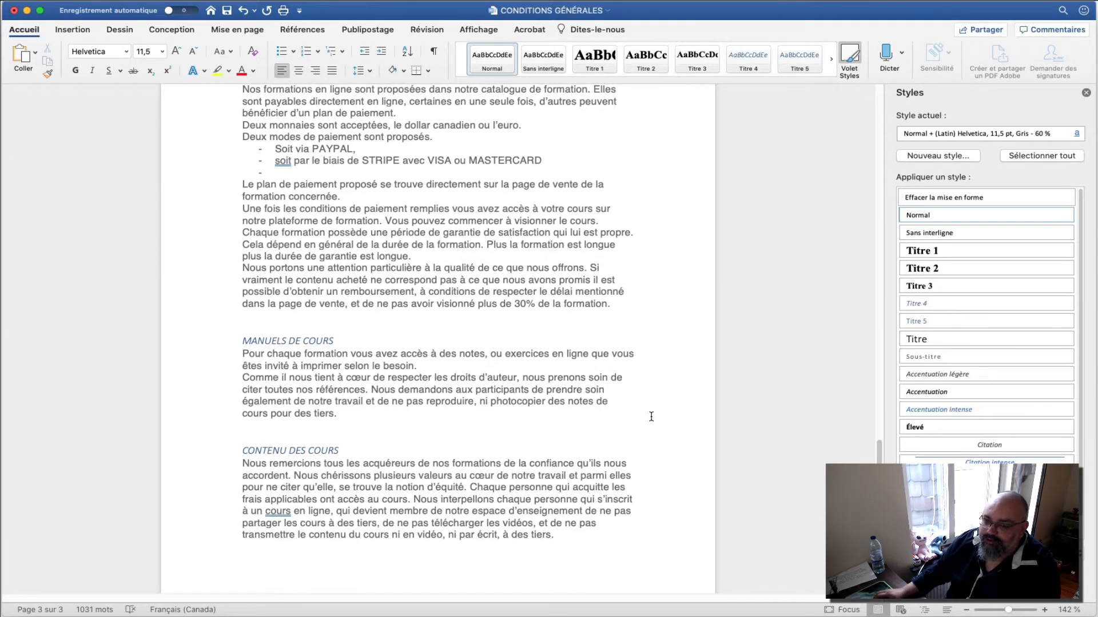
{"action": "scroll", "coordinate": [654, 424], "scroll_direction": "up", "scroll_amount": 20}
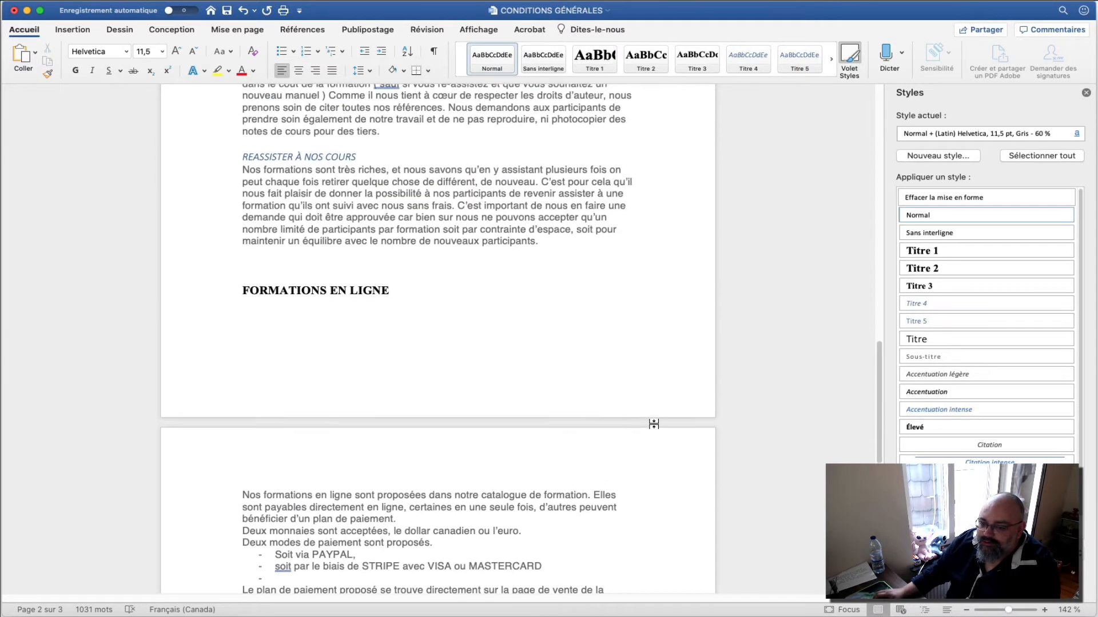
{"action": "scroll", "coordinate": [653, 424], "scroll_direction": "up", "scroll_amount": 14}
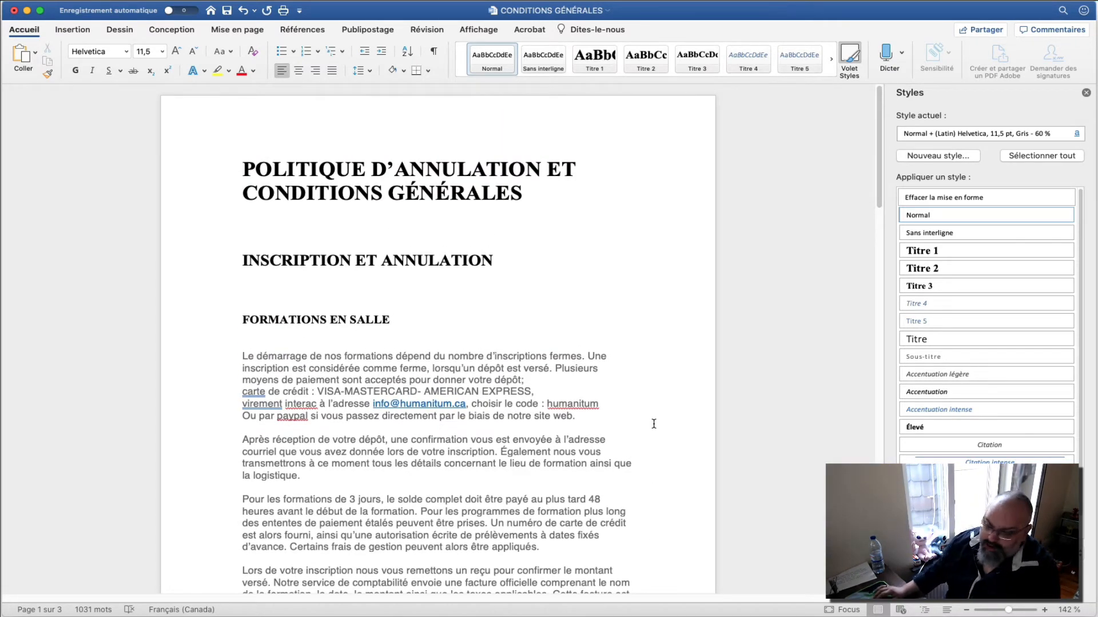
{"action": "left_click", "coordinate": [859, 65]}
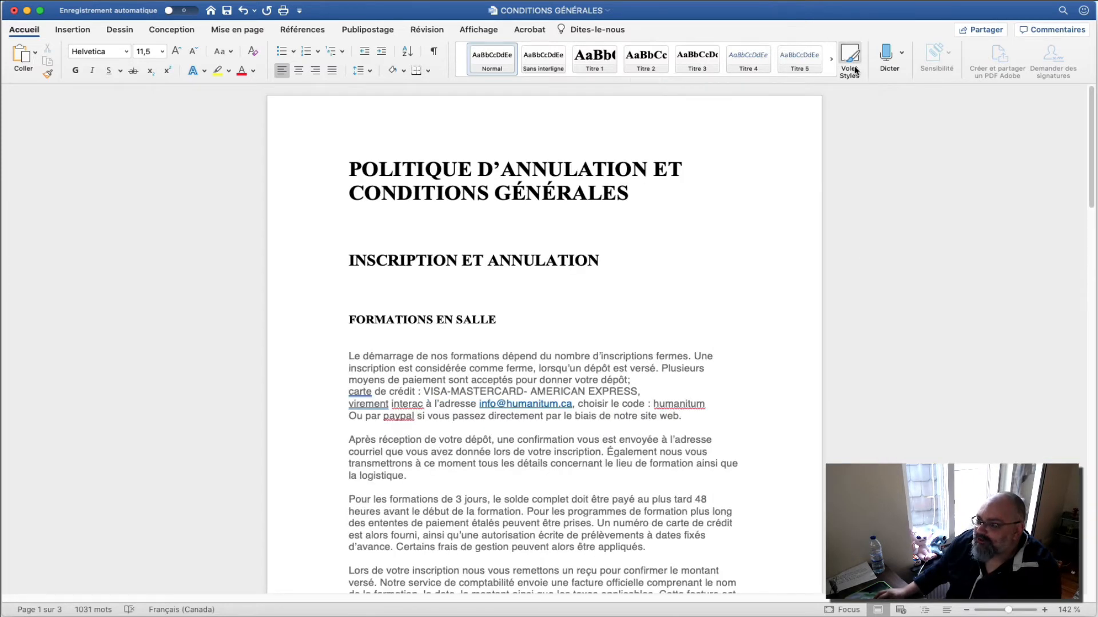
{"action": "left_click", "coordinate": [856, 67]}
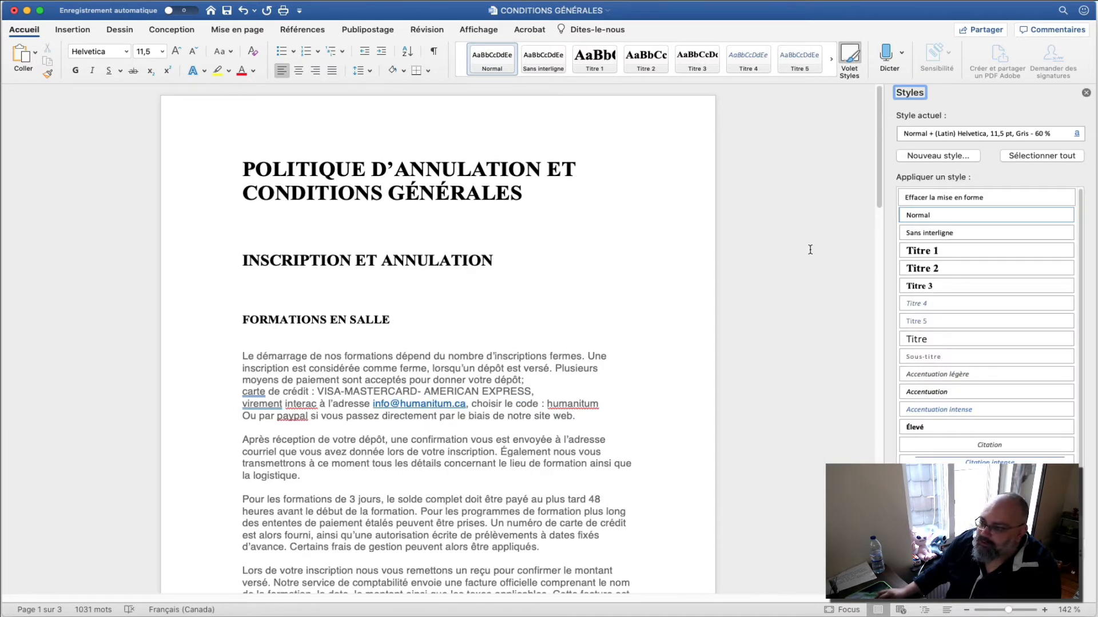
{"action": "left_click", "coordinate": [1067, 250]}
{"action": "left_click", "coordinate": [976, 284]}
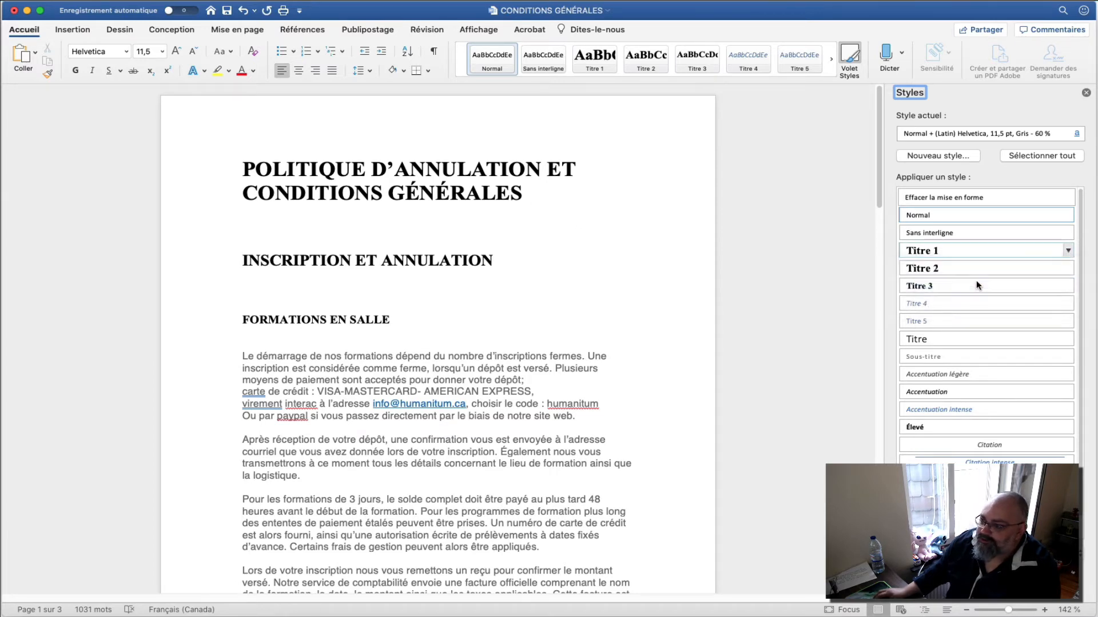
{"action": "left_click_drag", "start_coordinate": [620, 11], "coordinate": [764, 141]}
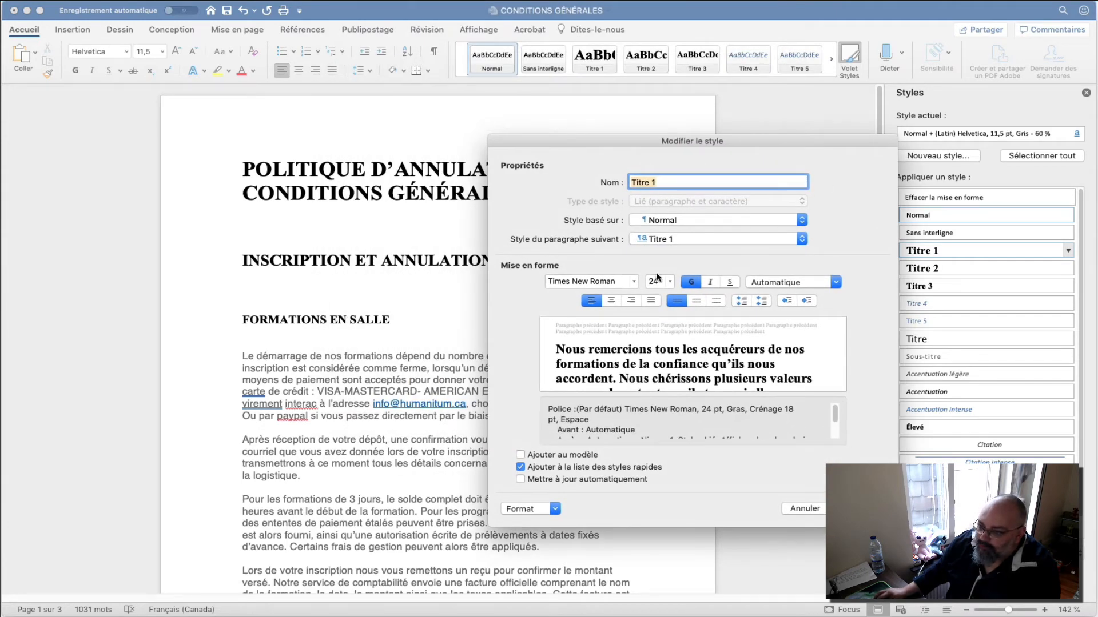
{"action": "left_click", "coordinate": [636, 281]}
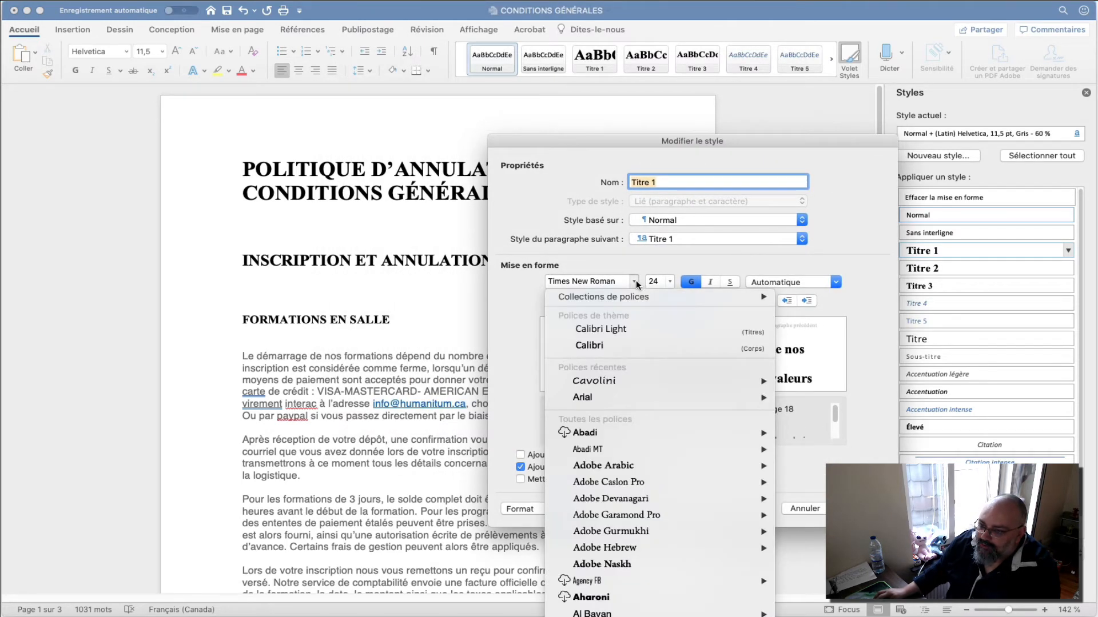
{"action": "mouse_move", "coordinate": [636, 298]}
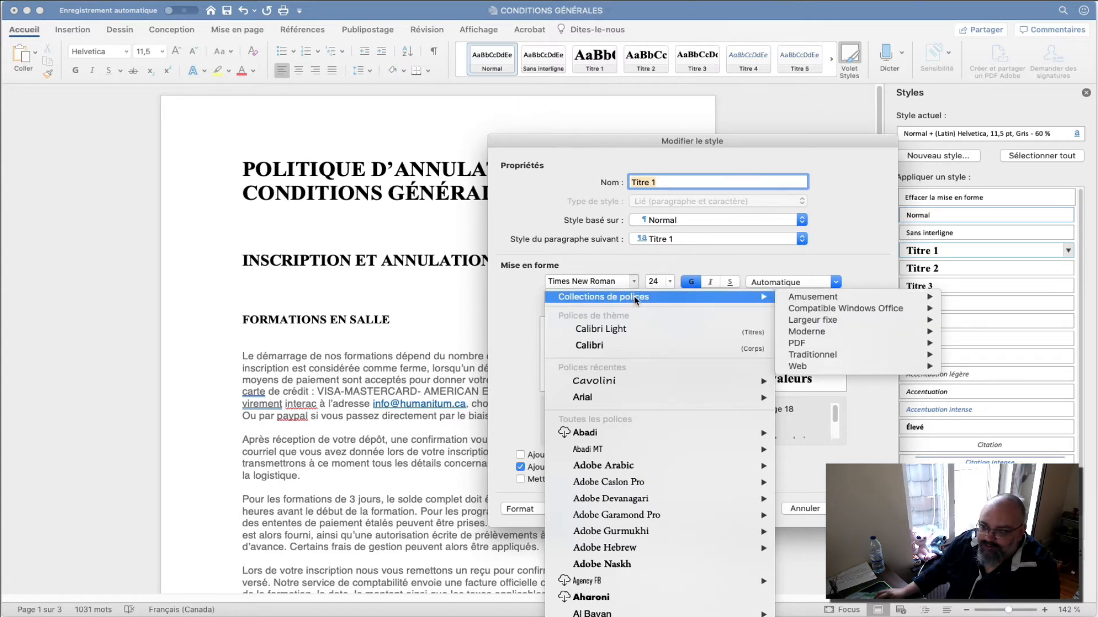
{"action": "mouse_move", "coordinate": [609, 399]}
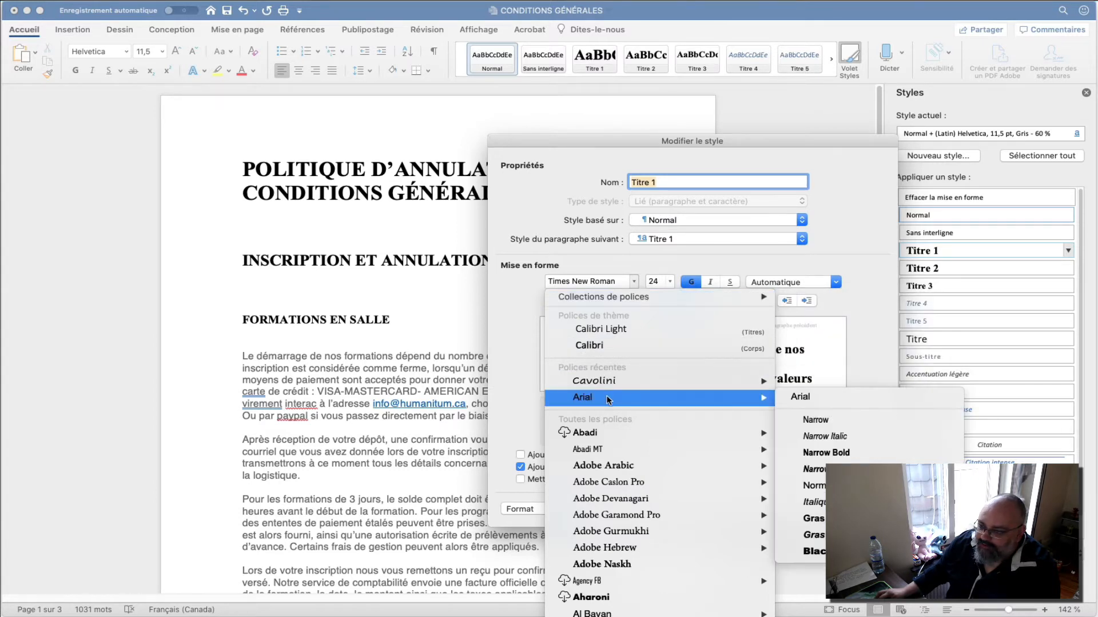
{"action": "left_click", "coordinate": [857, 518]}
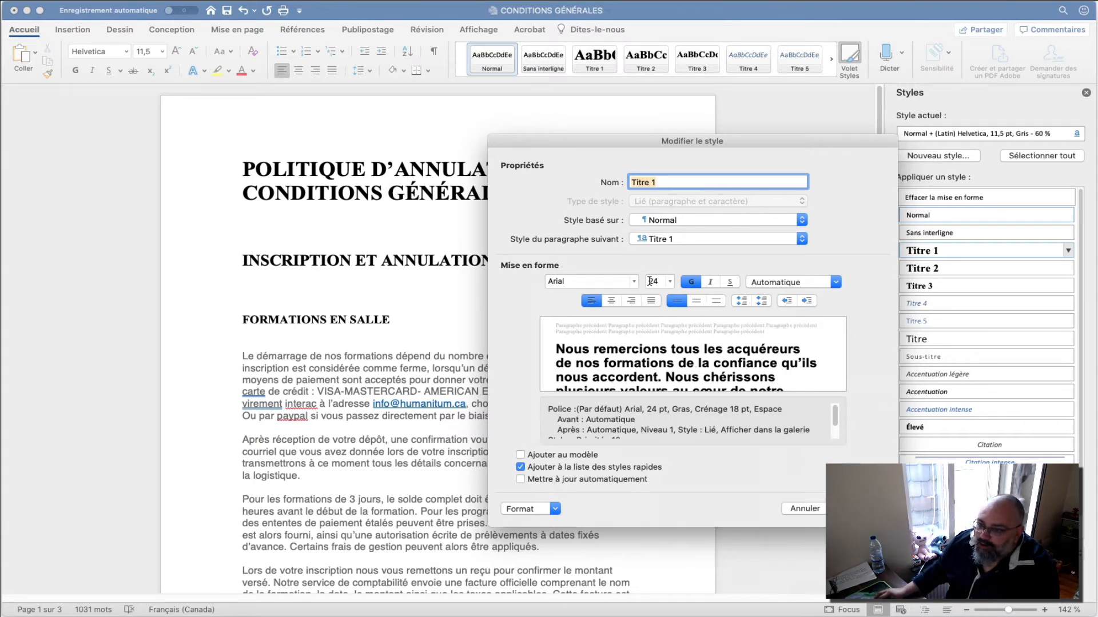
Step: Set the Titre 1 style's font colour to standard red and save the style changes
{"action": "left_click", "coordinate": [836, 283]}
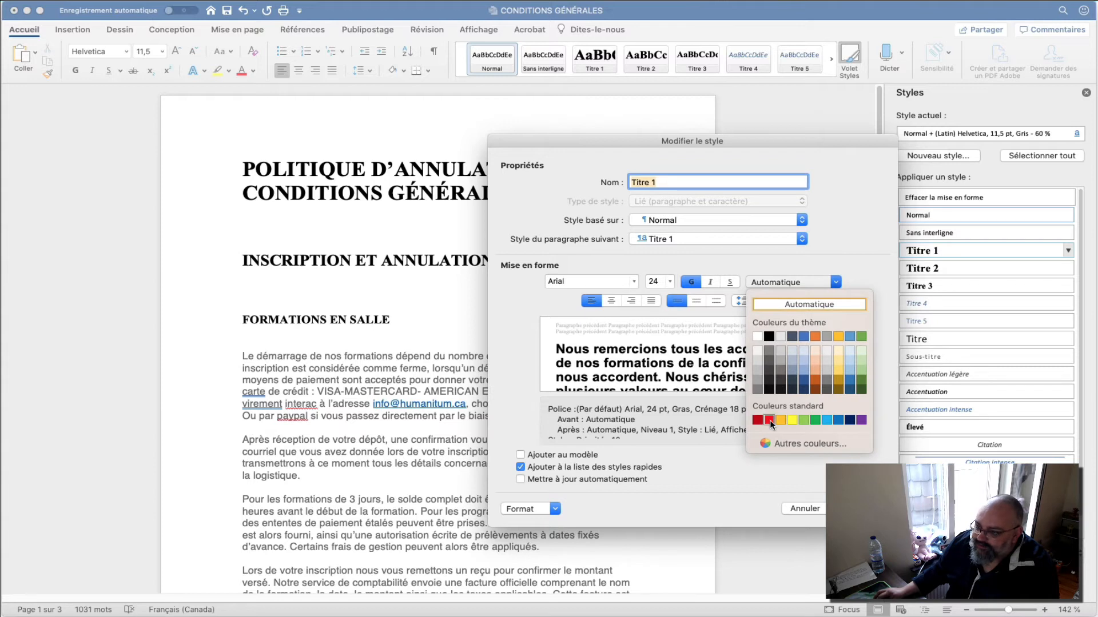
{"action": "left_click", "coordinate": [769, 420]}
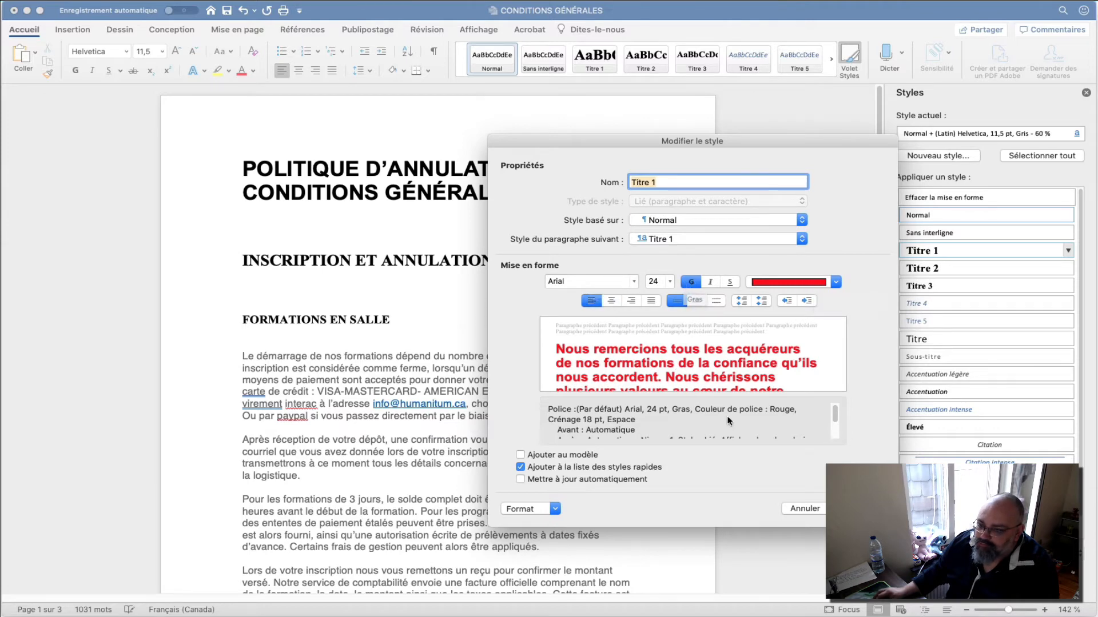
{"action": "key", "text": "Return"}
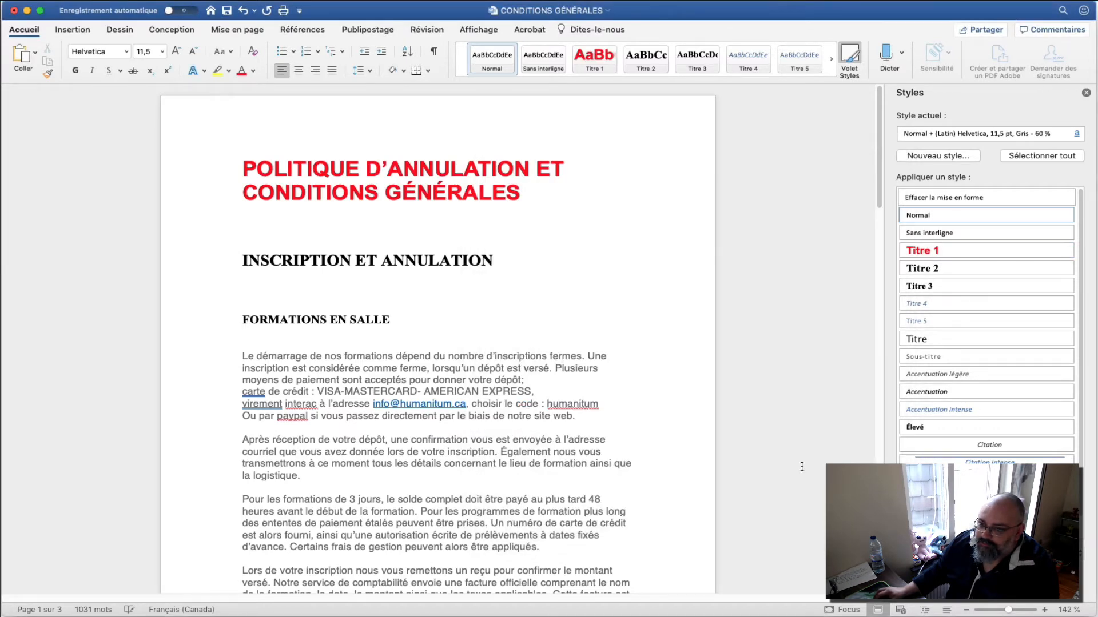
Step: Modify the Titre 1 style to a font size of 16 and save the style changes
{"action": "left_click", "coordinate": [382, 170]}
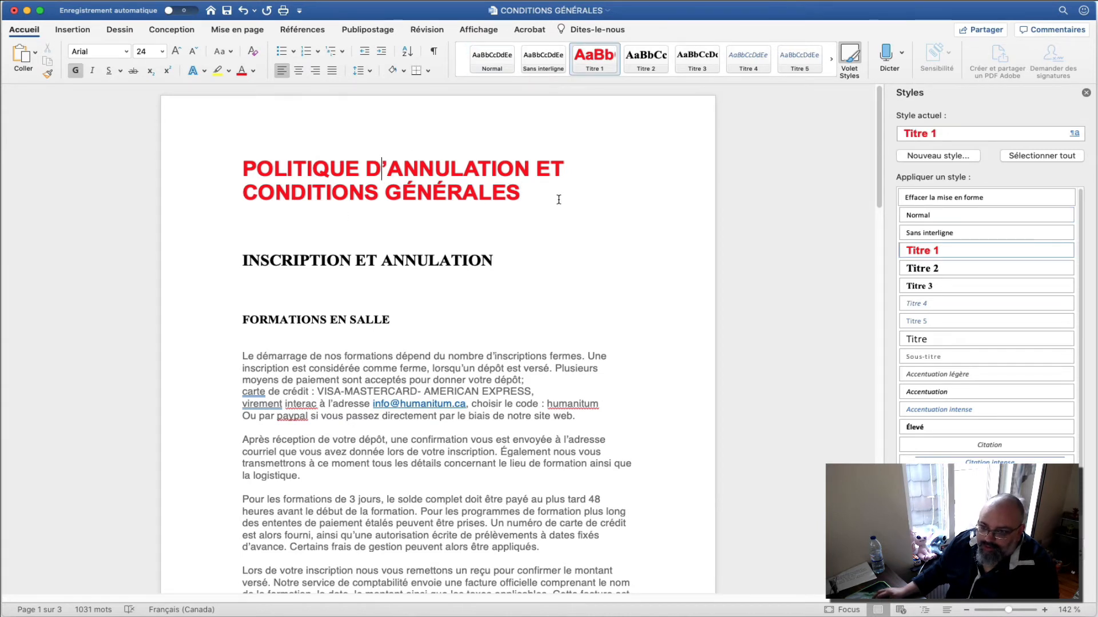
{"action": "left_click", "coordinate": [530, 195]}
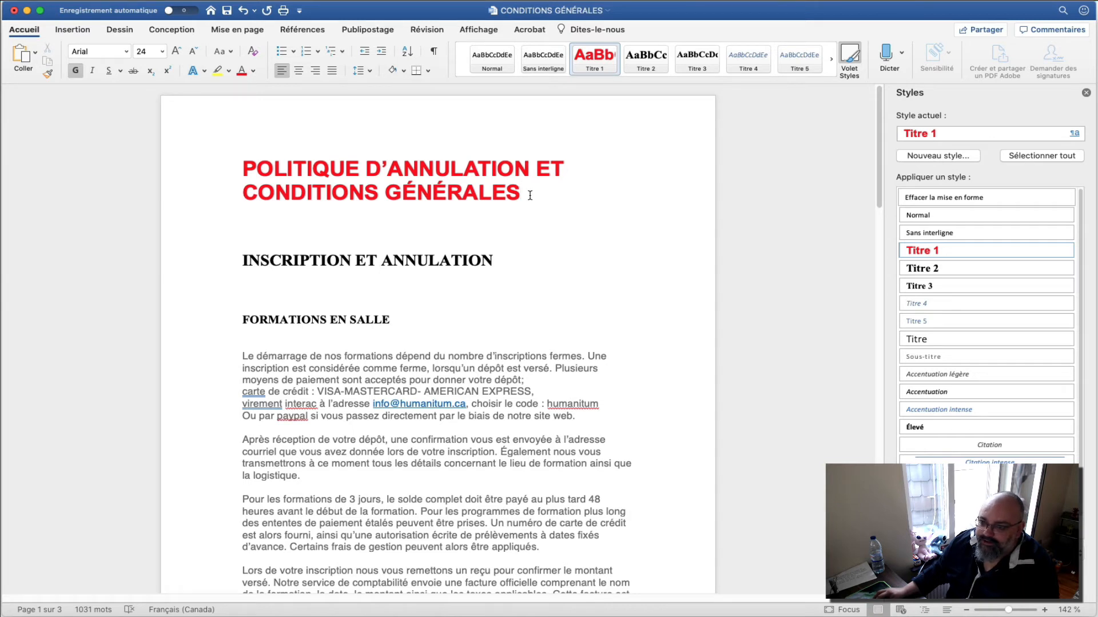
{"action": "left_click", "coordinate": [1067, 251]}
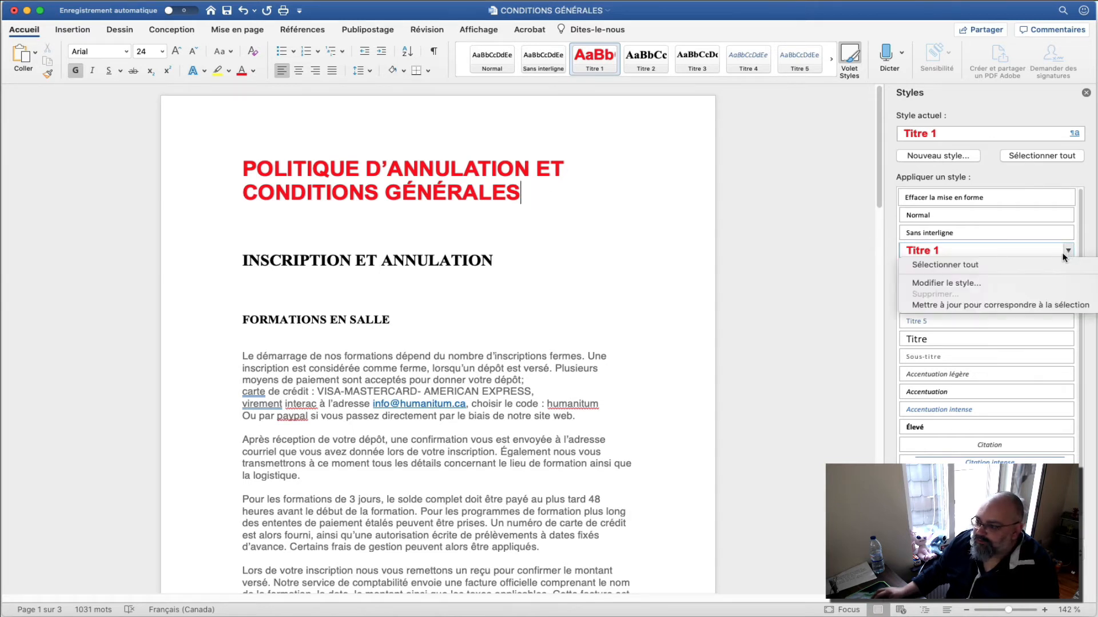
{"action": "left_click", "coordinate": [991, 284]}
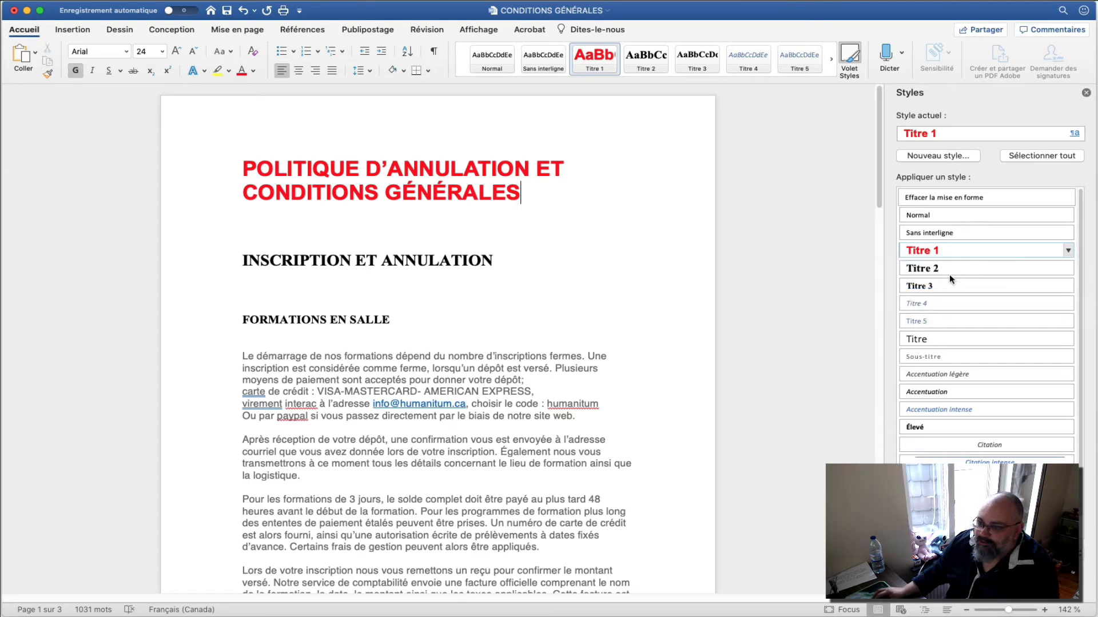
{"action": "left_click", "coordinate": [527, 153]}
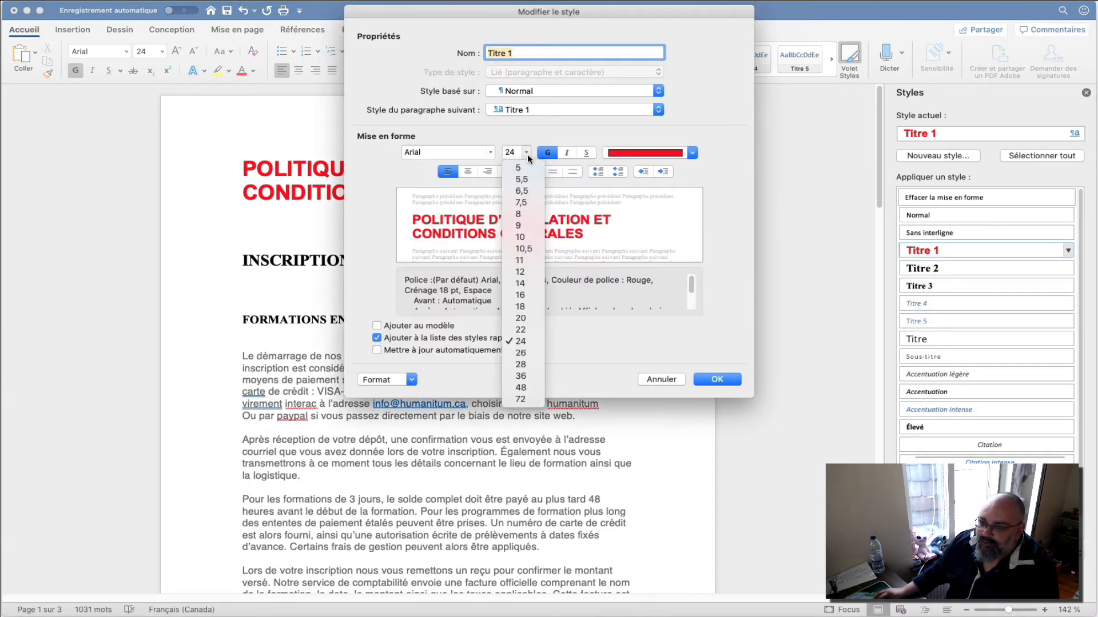
{"action": "left_click", "coordinate": [519, 307]}
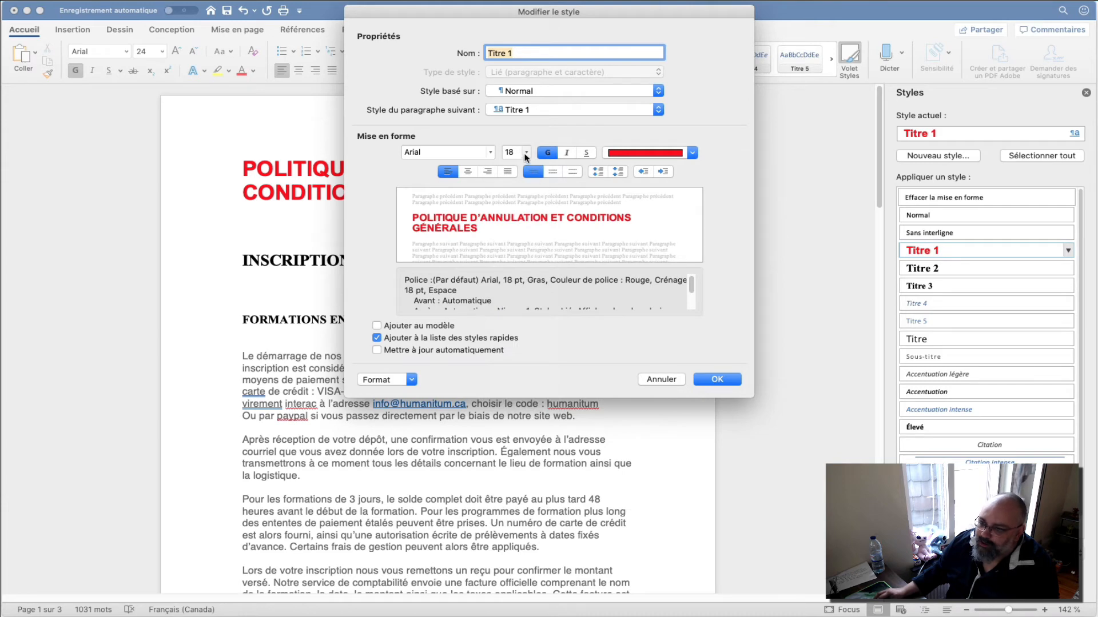
{"action": "left_click", "coordinate": [527, 152]}
{"action": "left_click", "coordinate": [521, 295]}
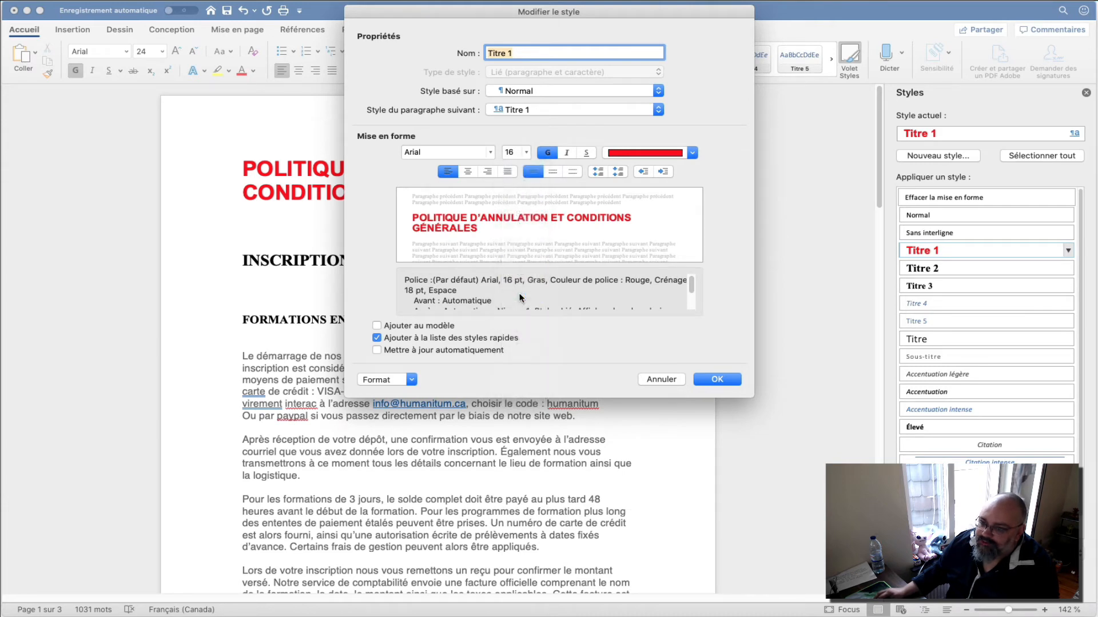
{"action": "left_click", "coordinate": [721, 378]}
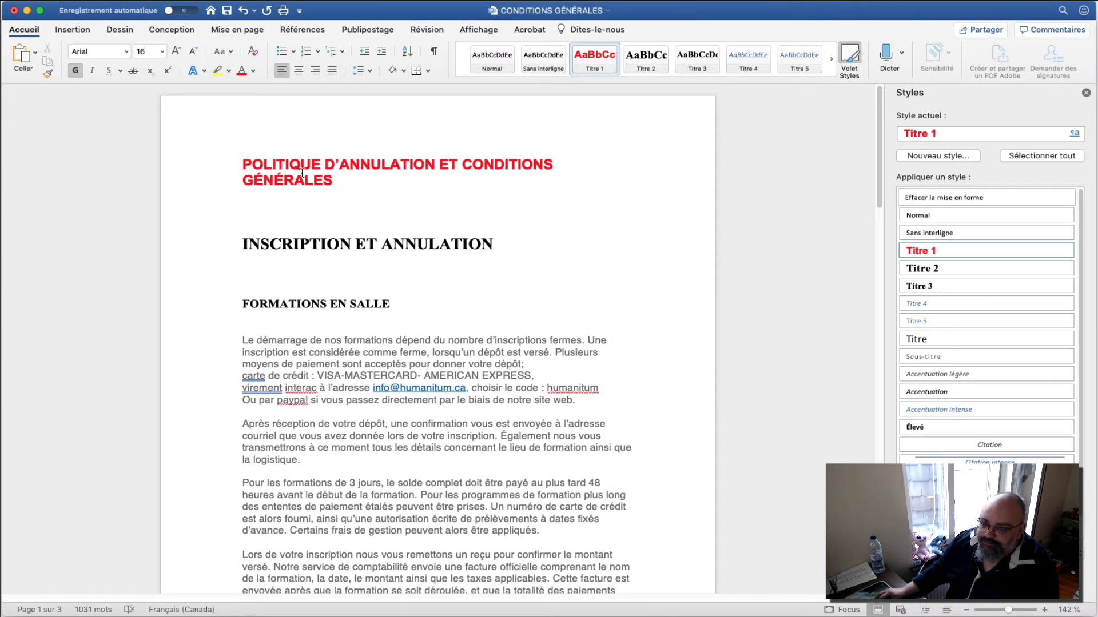
Step: Modify the Titre 2 style from the INSCRIPTION ET ANNULATION heading, setting its font to Arial and its size to 16
{"action": "left_click", "coordinate": [323, 245]}
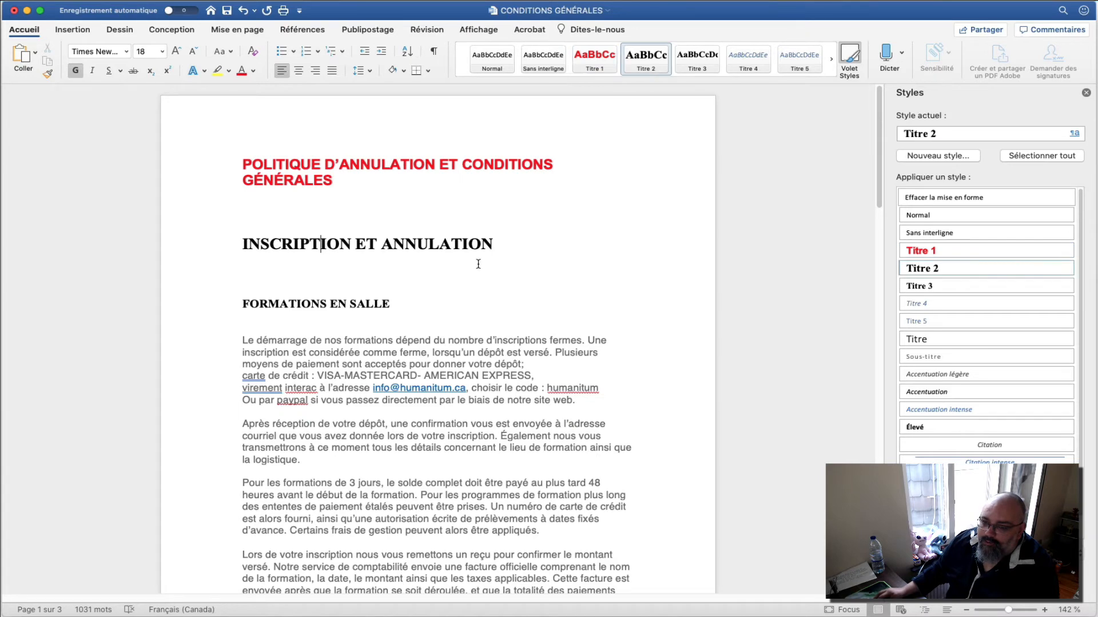
{"action": "left_click_drag", "start_coordinate": [496, 246], "coordinate": [242, 246]}
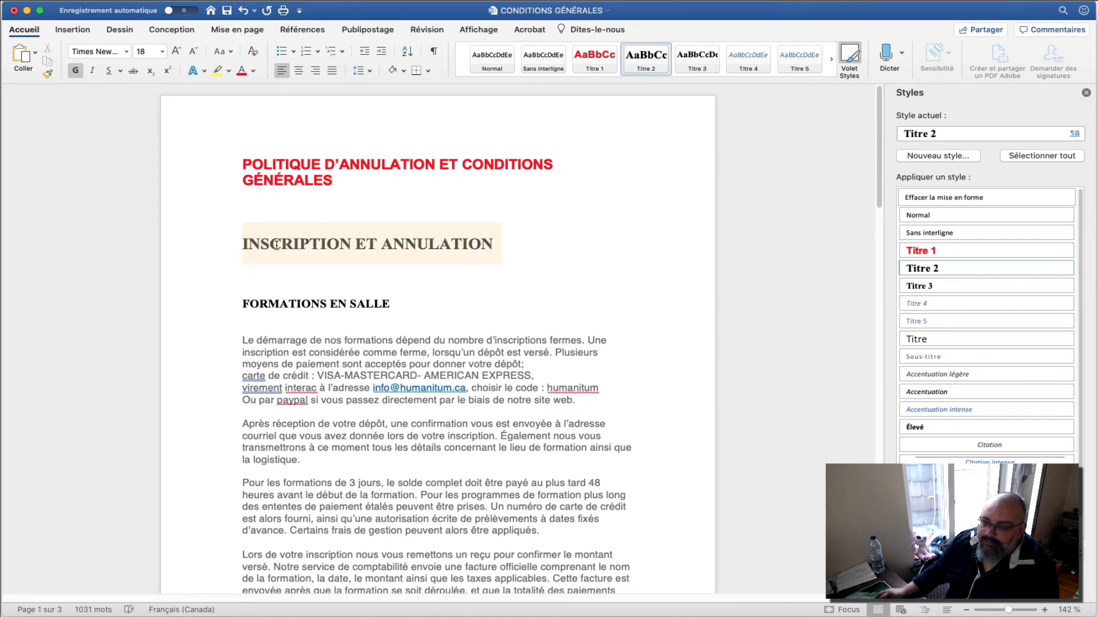
{"action": "left_click", "coordinate": [1068, 269]}
{"action": "left_click", "coordinate": [960, 302]}
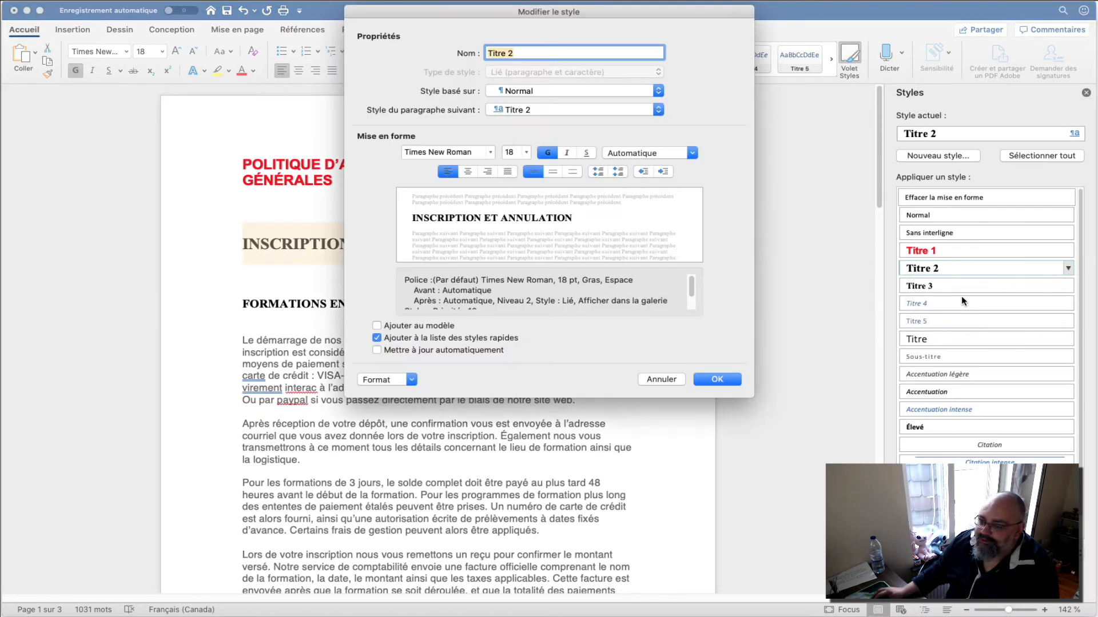
{"action": "left_click", "coordinate": [491, 151]}
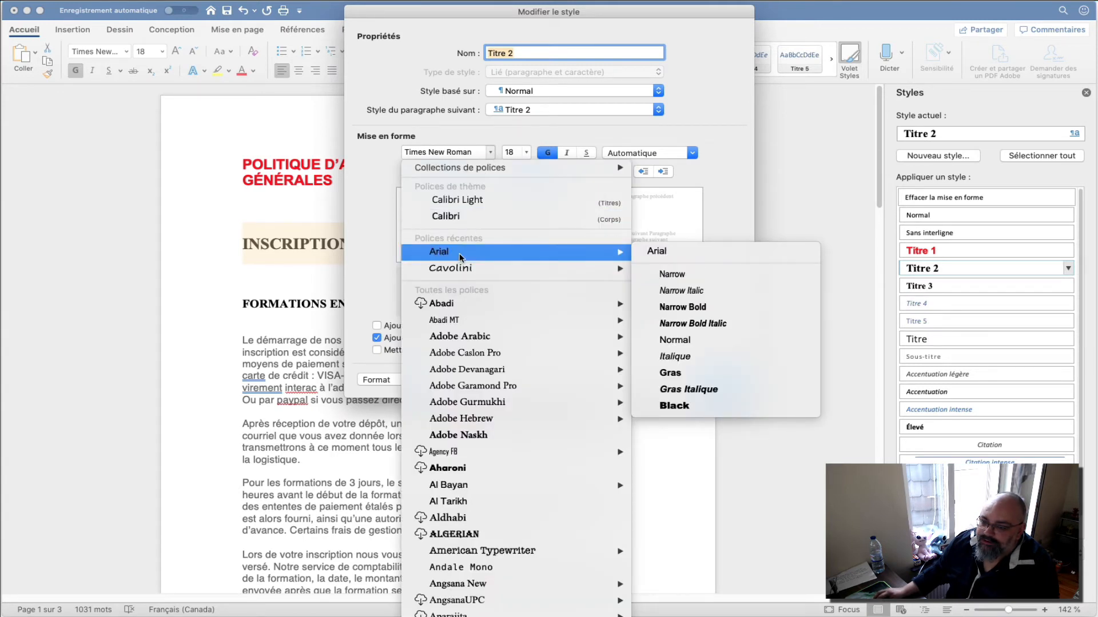
{"action": "left_click", "coordinate": [459, 253]}
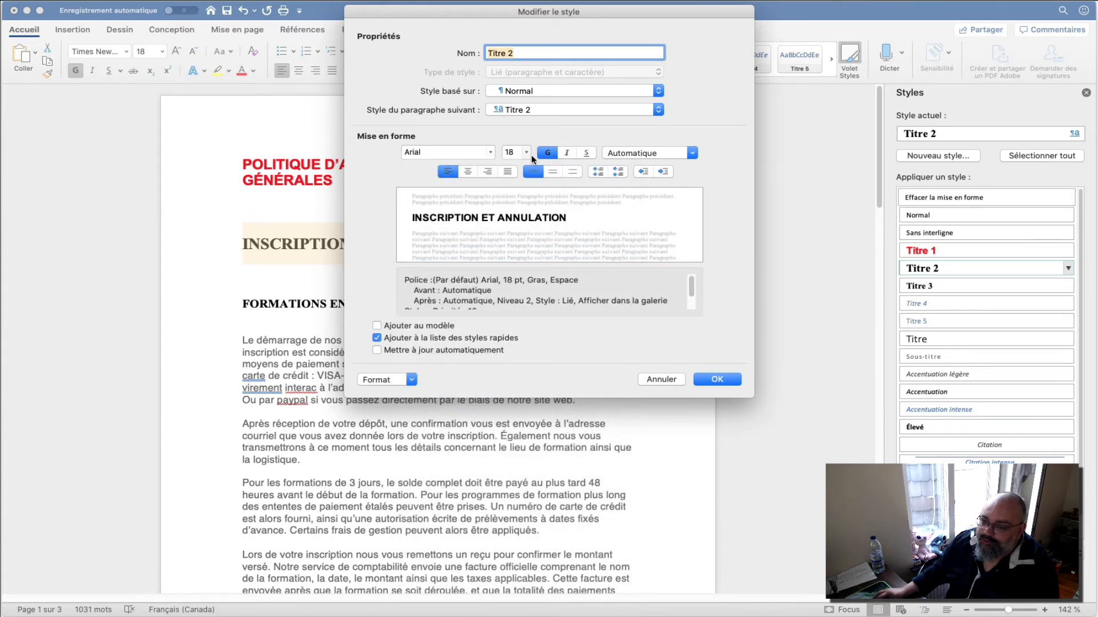
{"action": "left_click", "coordinate": [530, 155]}
{"action": "left_click", "coordinate": [520, 295]}
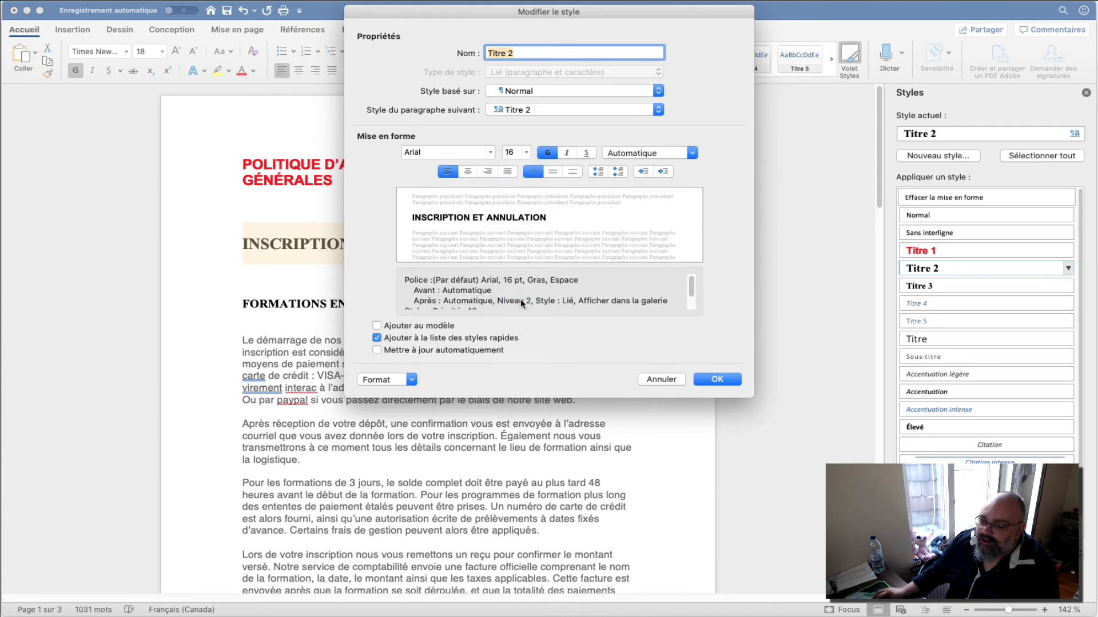
Step: Set the Titre 2 style's font colour to standard red and save the style changes
{"action": "left_click", "coordinate": [664, 157]}
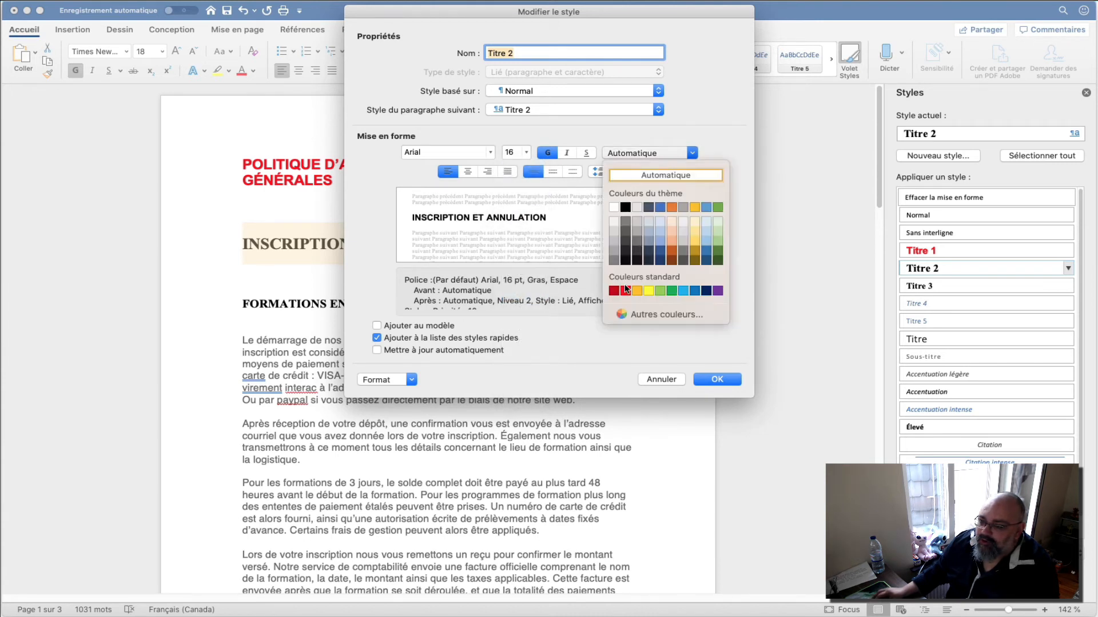
{"action": "left_click", "coordinate": [625, 292]}
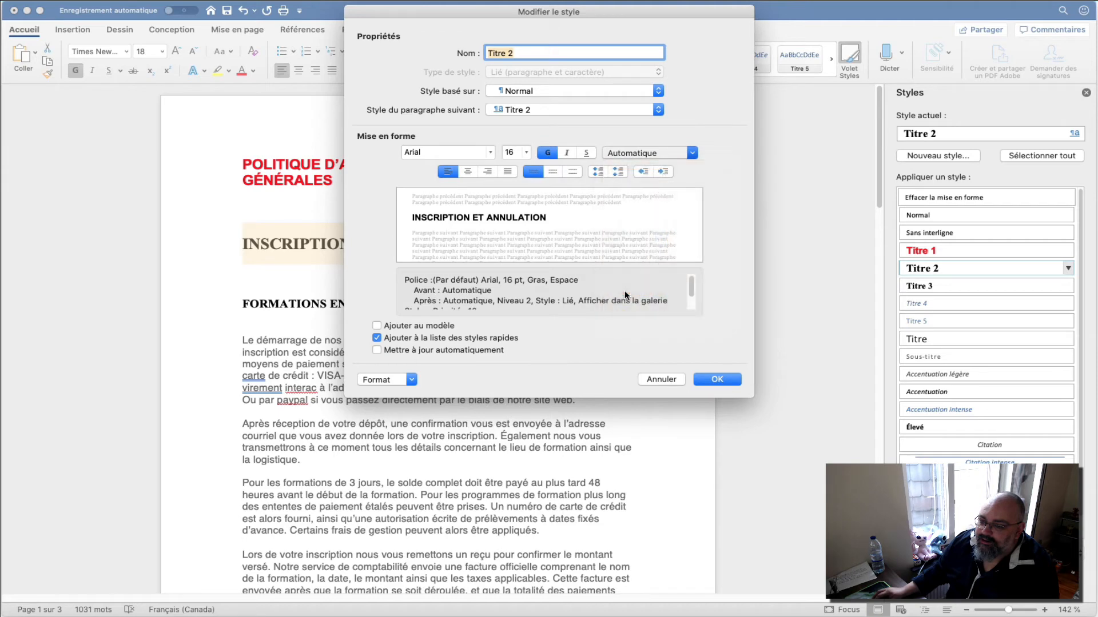
{"action": "left_click", "coordinate": [718, 380]}
{"action": "left_click", "coordinate": [579, 251]}
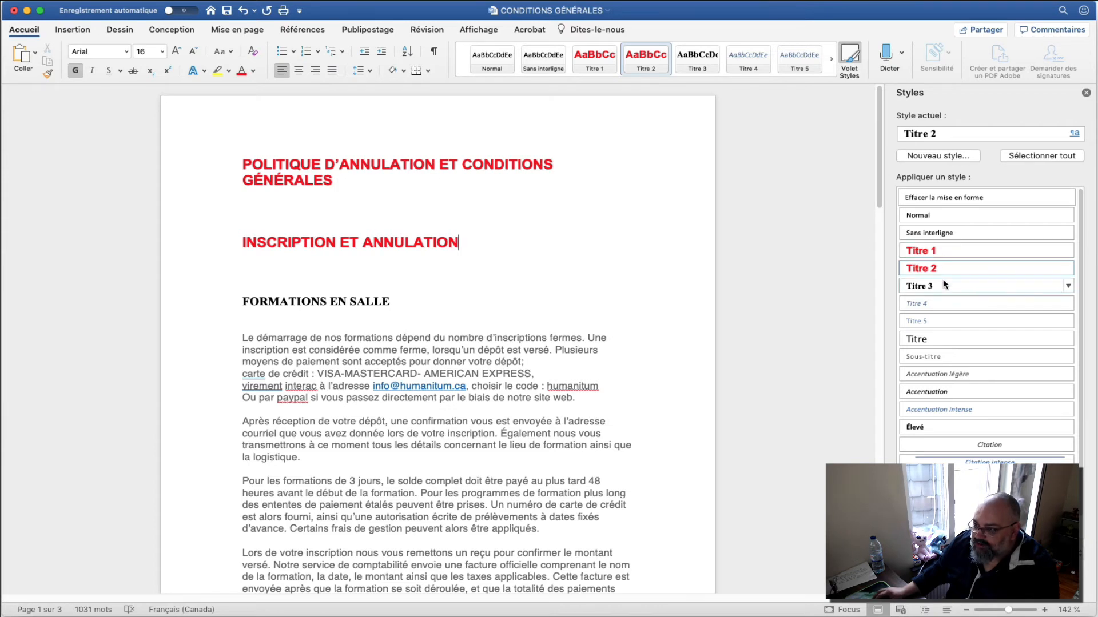
{"action": "left_click", "coordinate": [330, 303]}
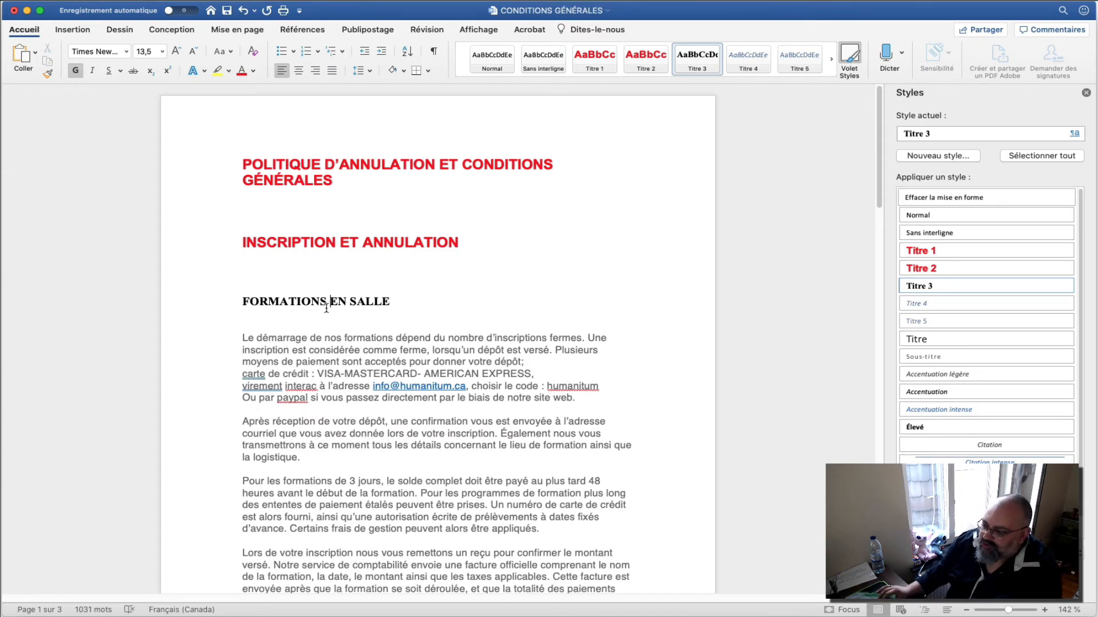
Step: Add a blank line above the document's main title and insert an automatic table of contents in the Classique format there
{"action": "left_click", "coordinate": [245, 165]}
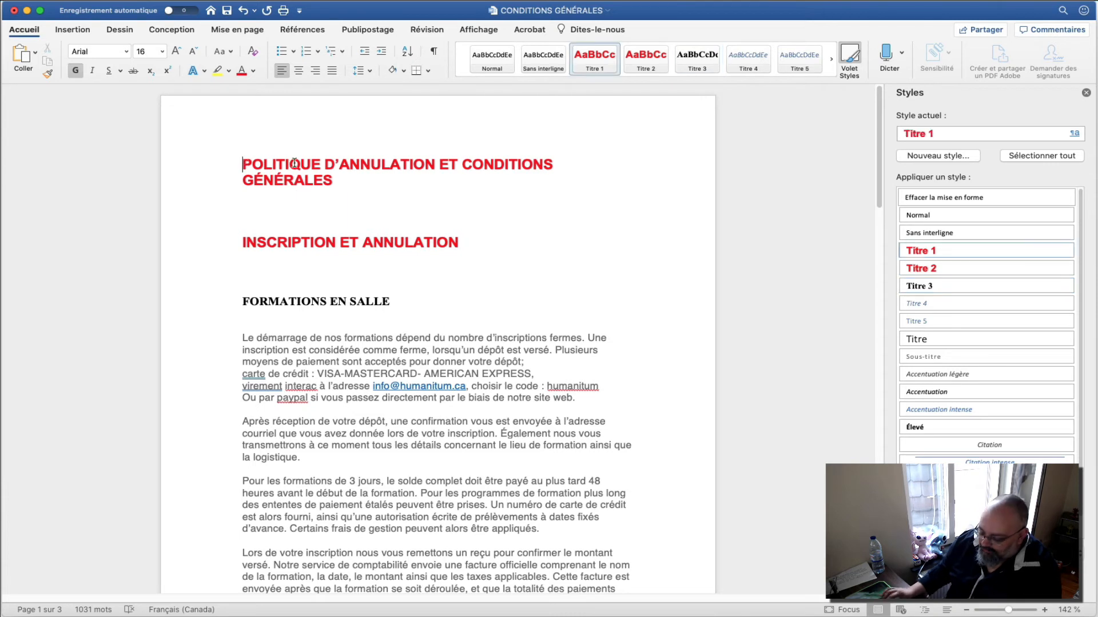
{"action": "key", "text": "Return"}
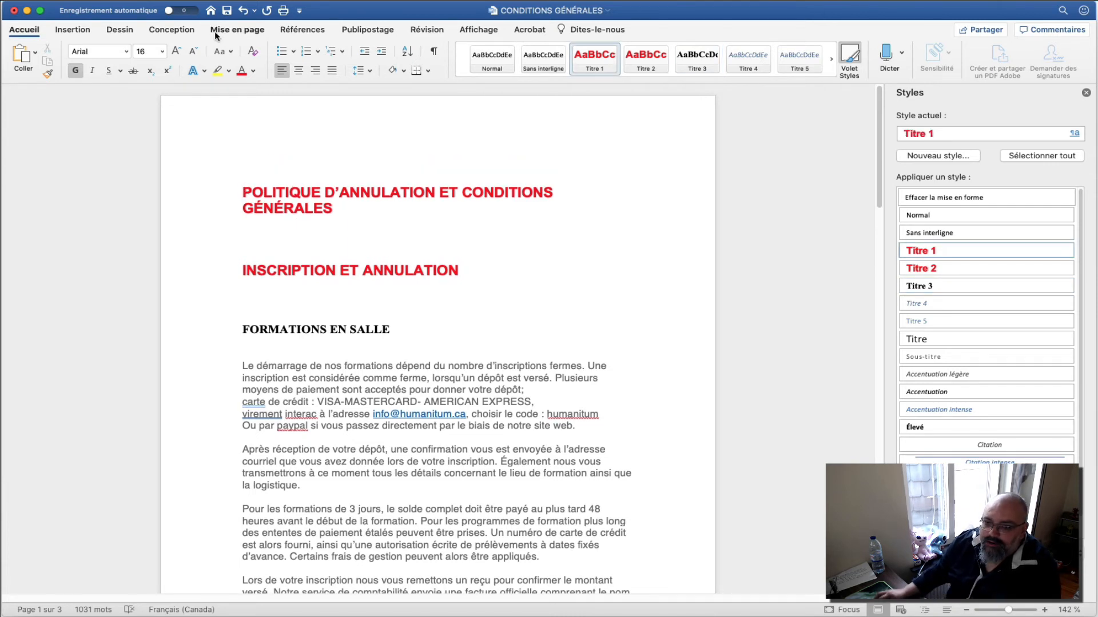
{"action": "left_click", "coordinate": [303, 30]}
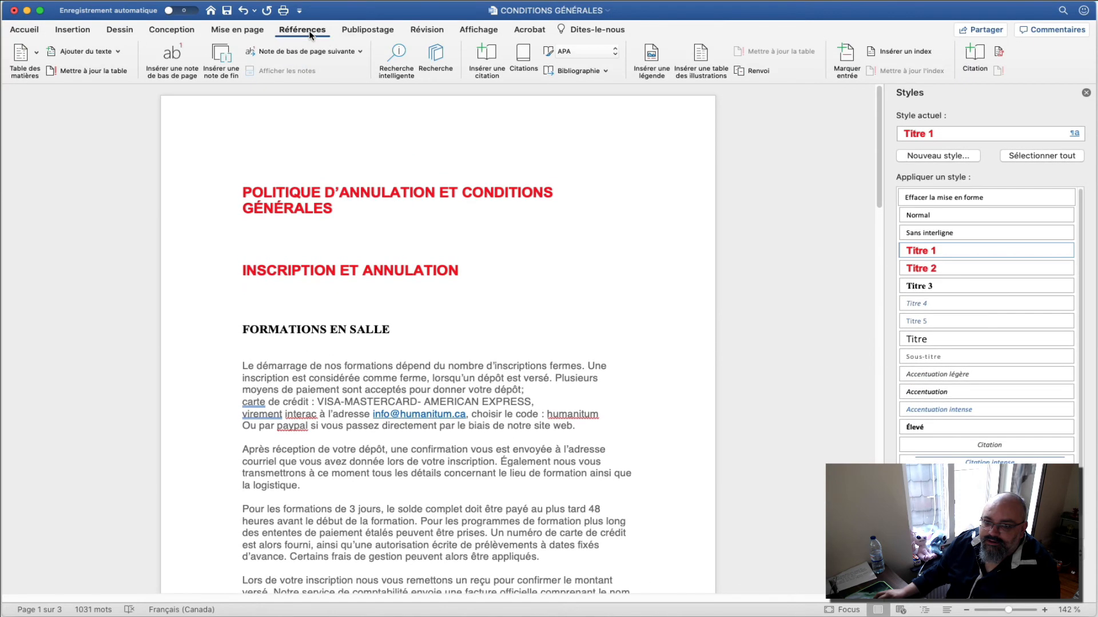
{"action": "left_click", "coordinate": [37, 53]}
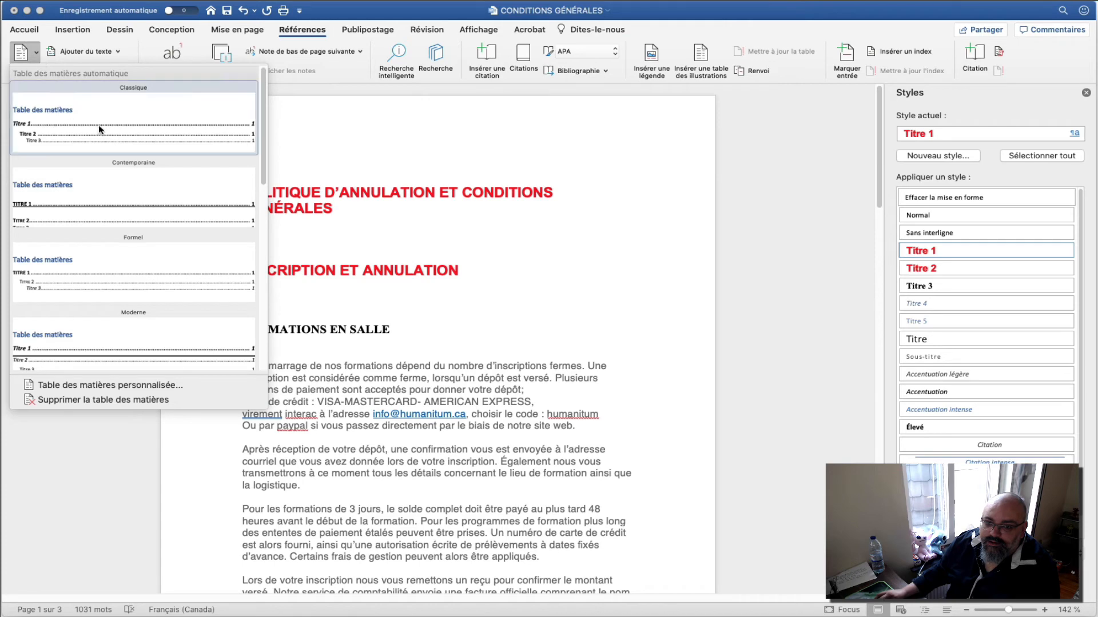
{"action": "left_click", "coordinate": [99, 127]}
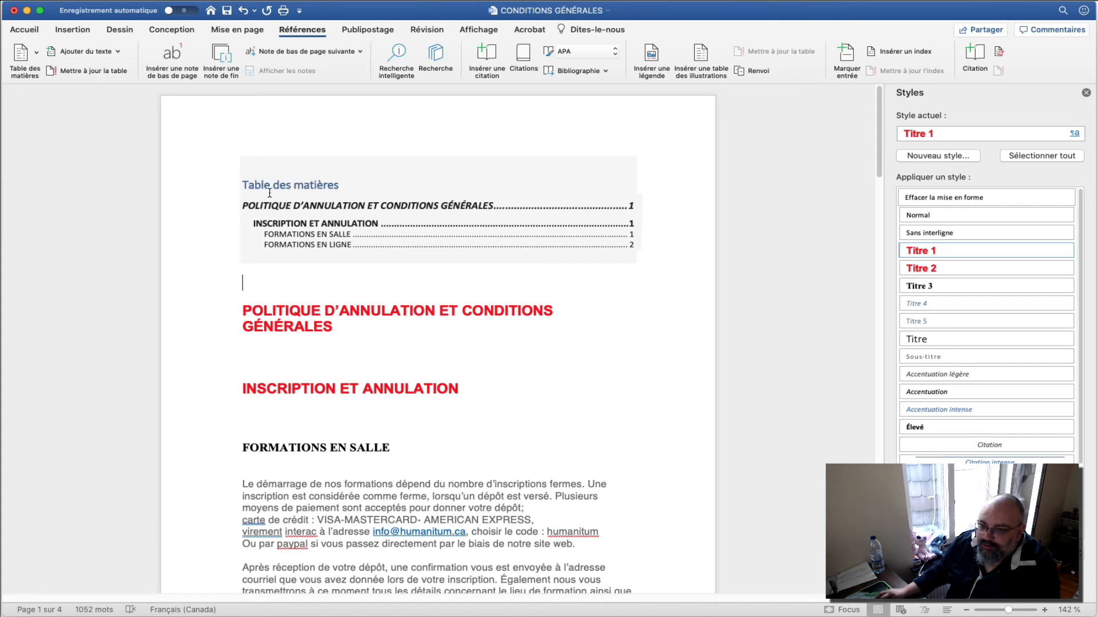
{"action": "right_click", "coordinate": [353, 235]}
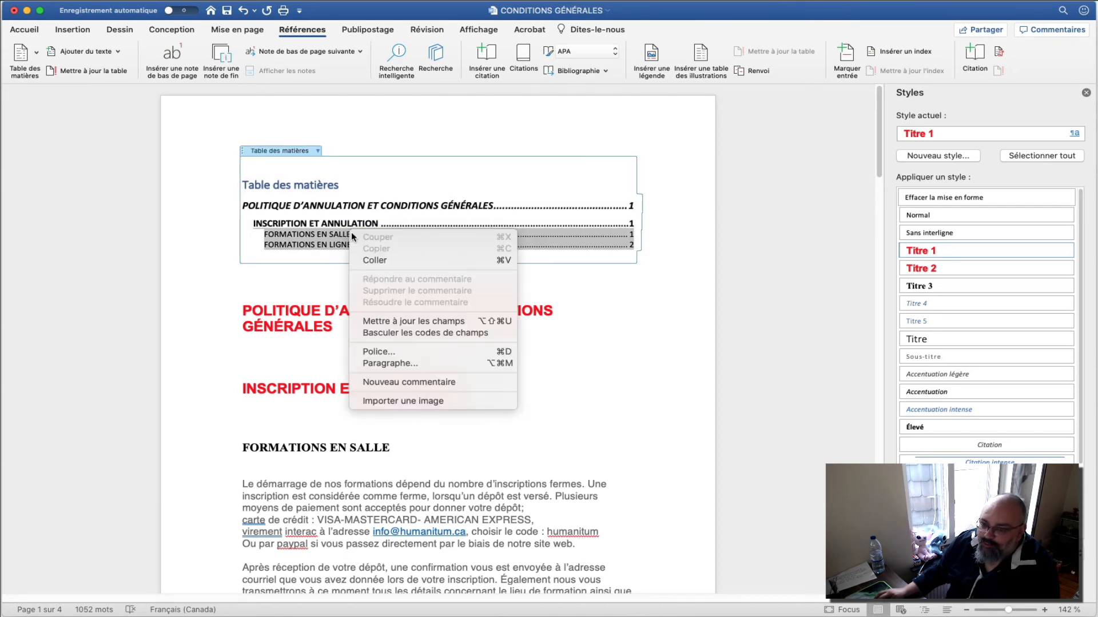
{"action": "left_click", "coordinate": [337, 235]}
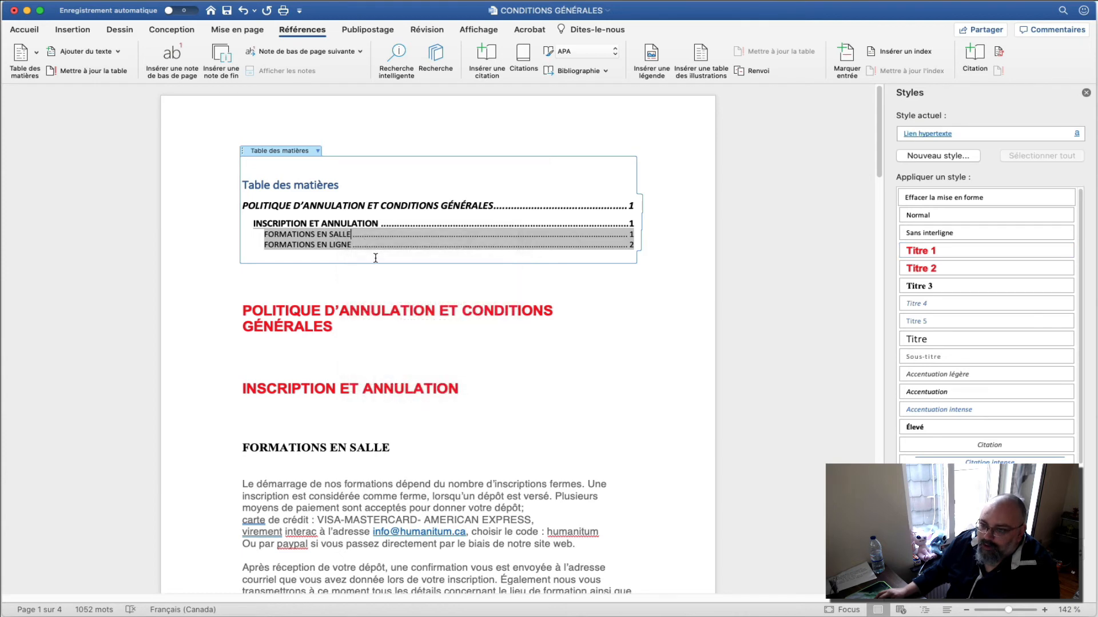
{"action": "scroll", "coordinate": [363, 536], "scroll_direction": "down", "scroll_amount": 10}
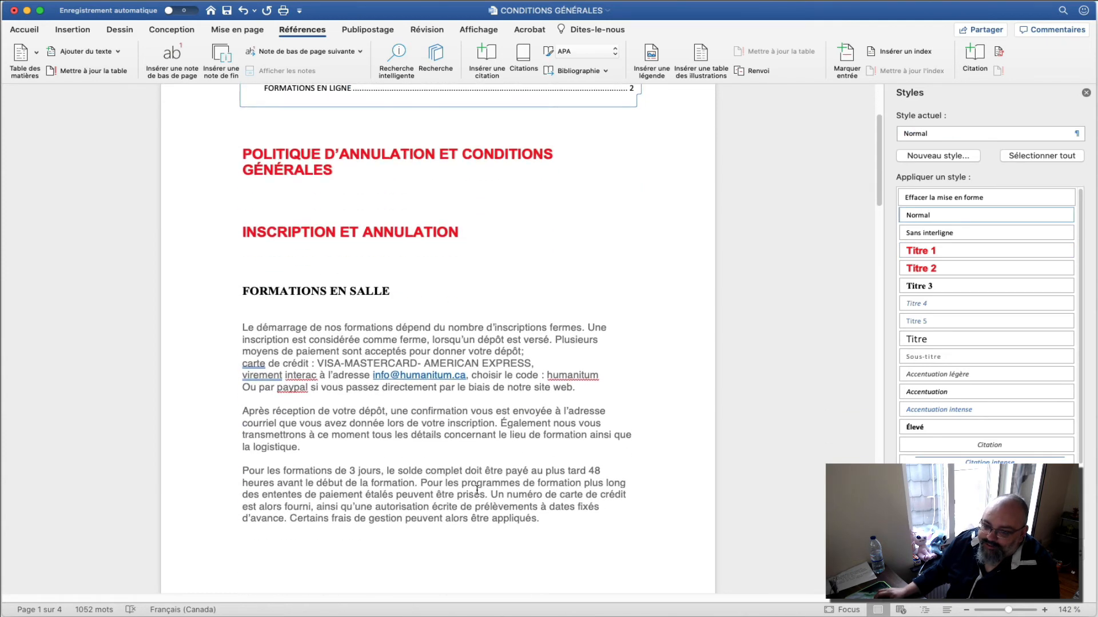
{"action": "scroll", "coordinate": [517, 355], "scroll_direction": "up", "scroll_amount": 8}
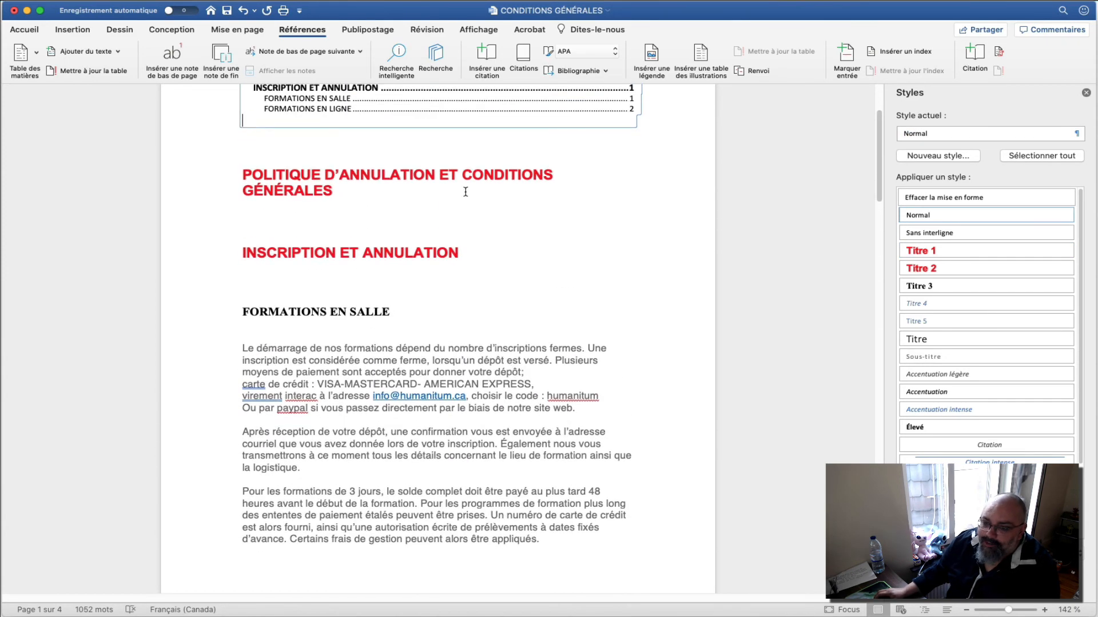
{"action": "scroll", "coordinate": [409, 321], "scroll_direction": "up", "scroll_amount": 2}
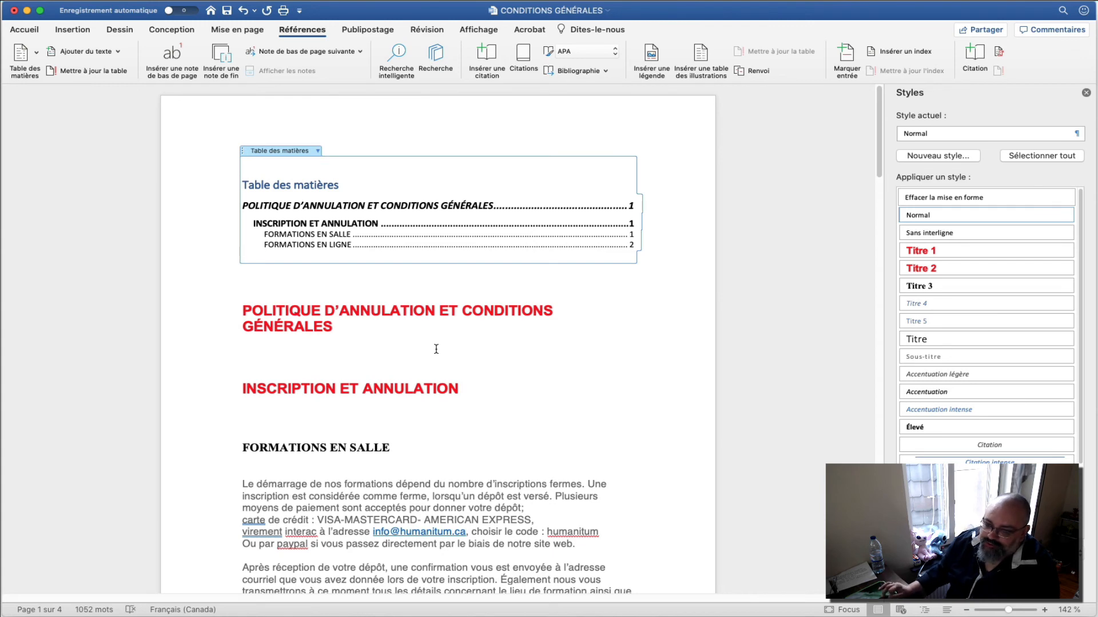
Step: Remove the table of contents and delete the blank line above the main title
{"action": "left_click", "coordinate": [318, 151]}
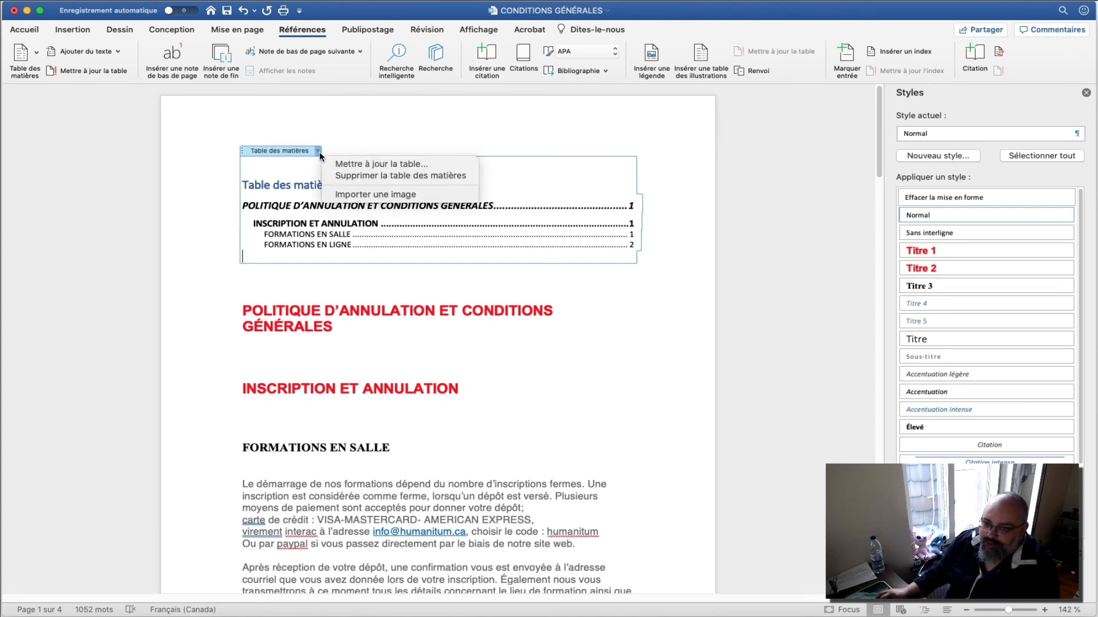
{"action": "left_click", "coordinate": [344, 175]}
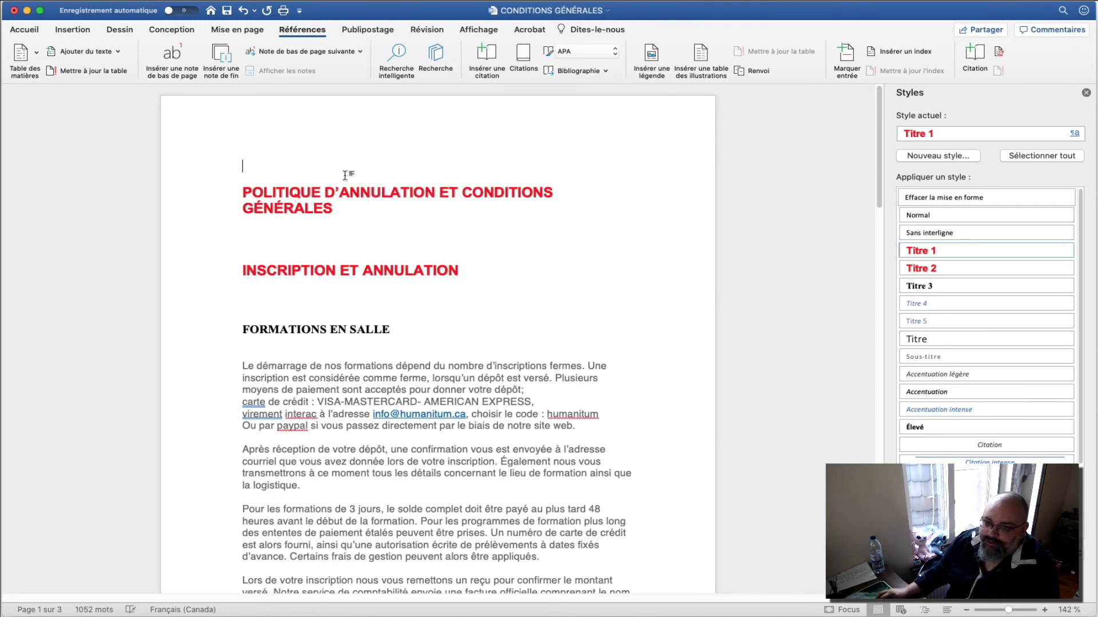
{"action": "key", "text": "Delete"}
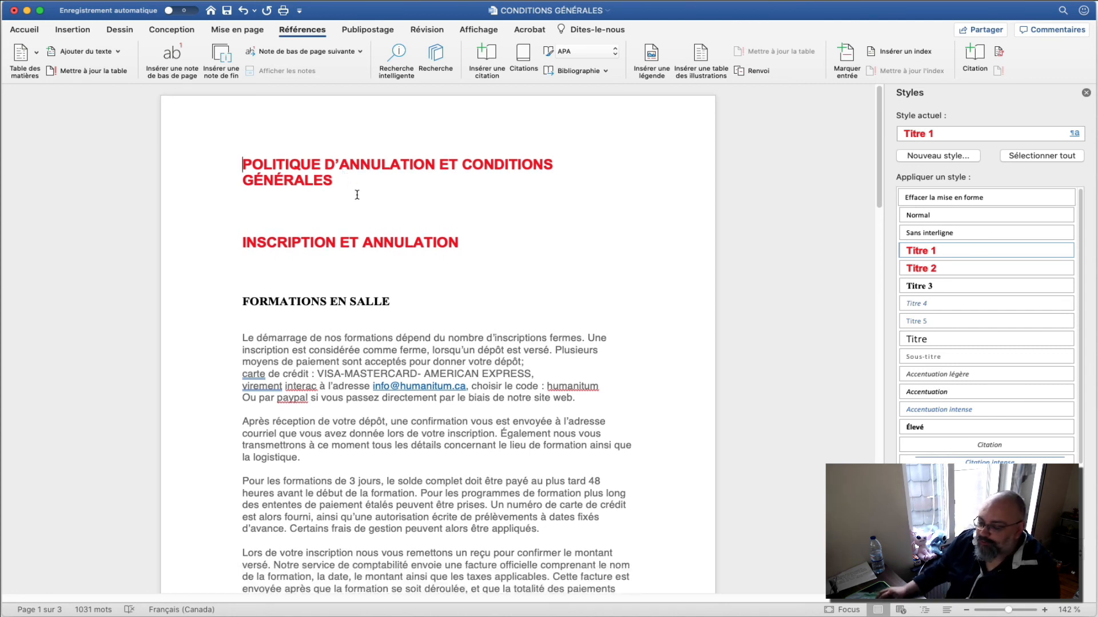